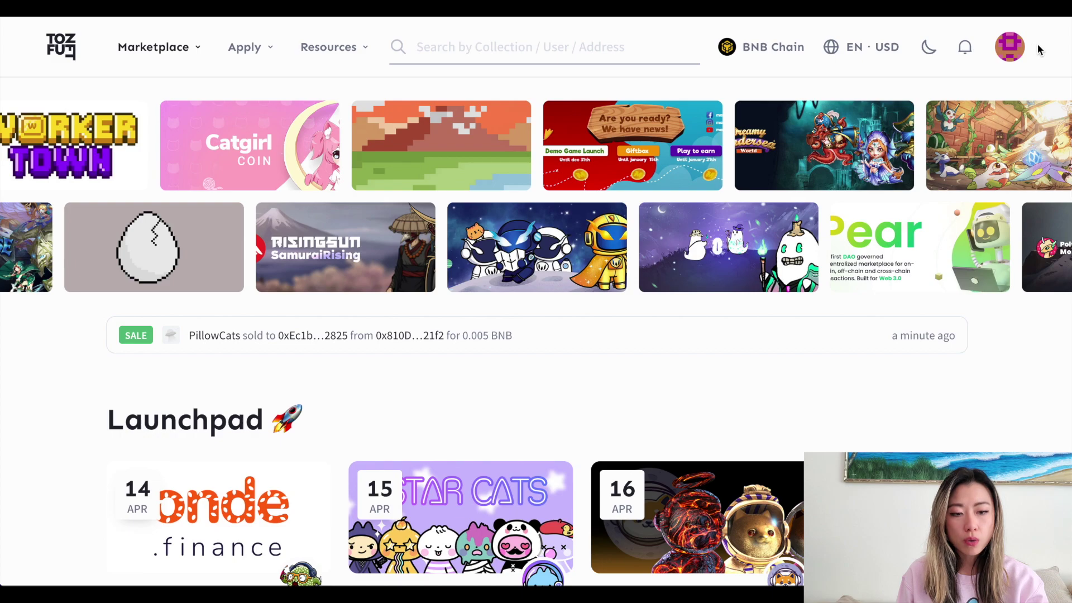
Step: Open My NFTs from the avatar menu and select the Gh0stlyGh0st #6633 card
{"action": "mouse_move", "coordinate": [1010, 47]}
{"action": "left_click", "coordinate": [943, 107]}
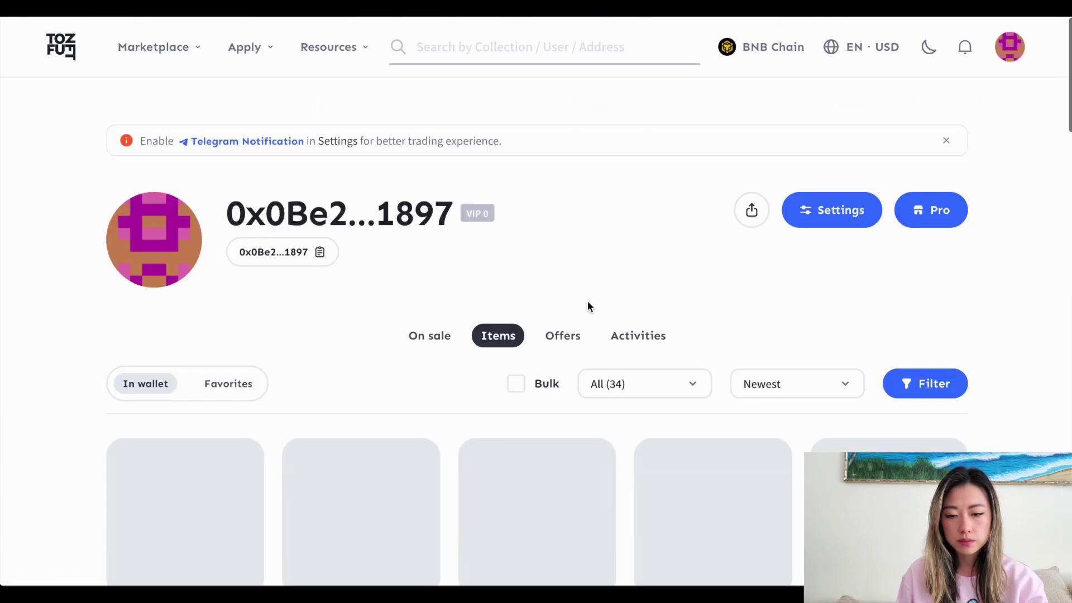
{"action": "scroll", "coordinate": [581, 335], "scroll_direction": "down", "scroll_amount": 9}
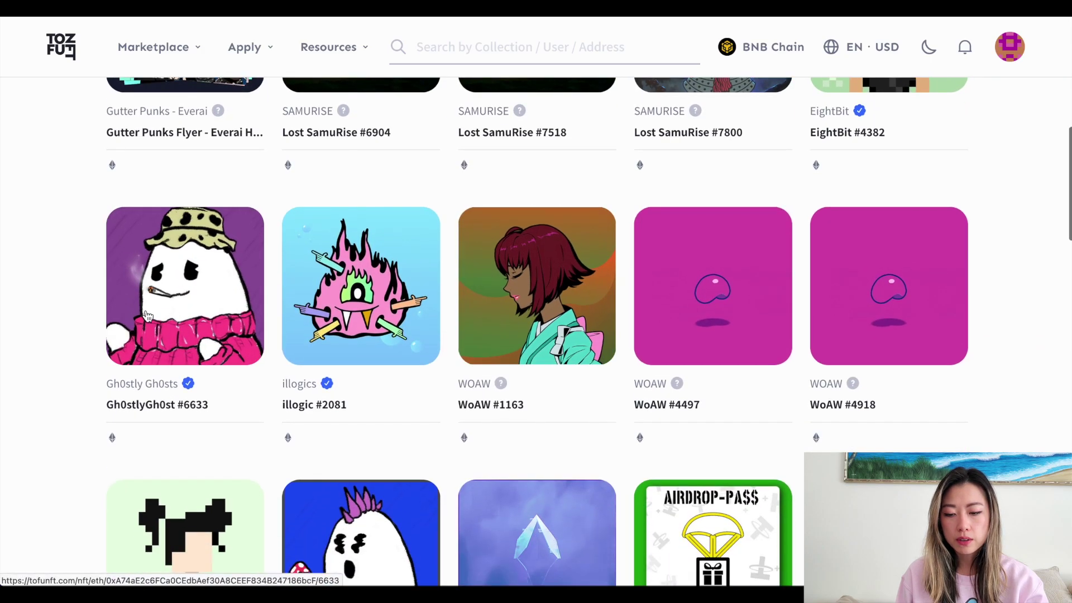
{"action": "left_click", "coordinate": [148, 315]}
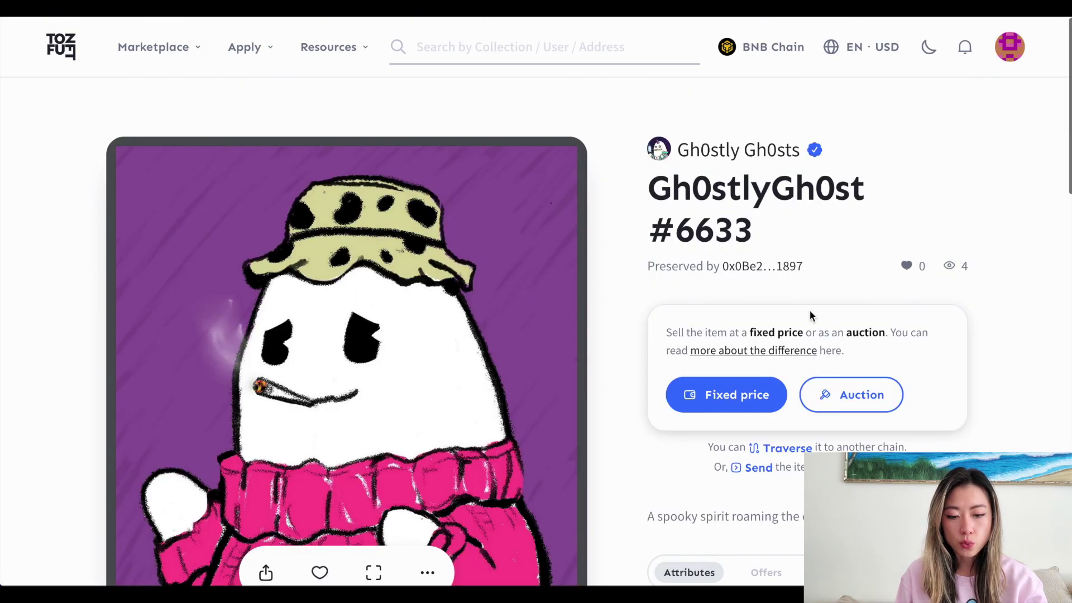
Step: Check the Info tab showing the item on Ethereum, then start the Traverse
{"action": "scroll", "coordinate": [974, 375], "scroll_direction": "down", "scroll_amount": 3}
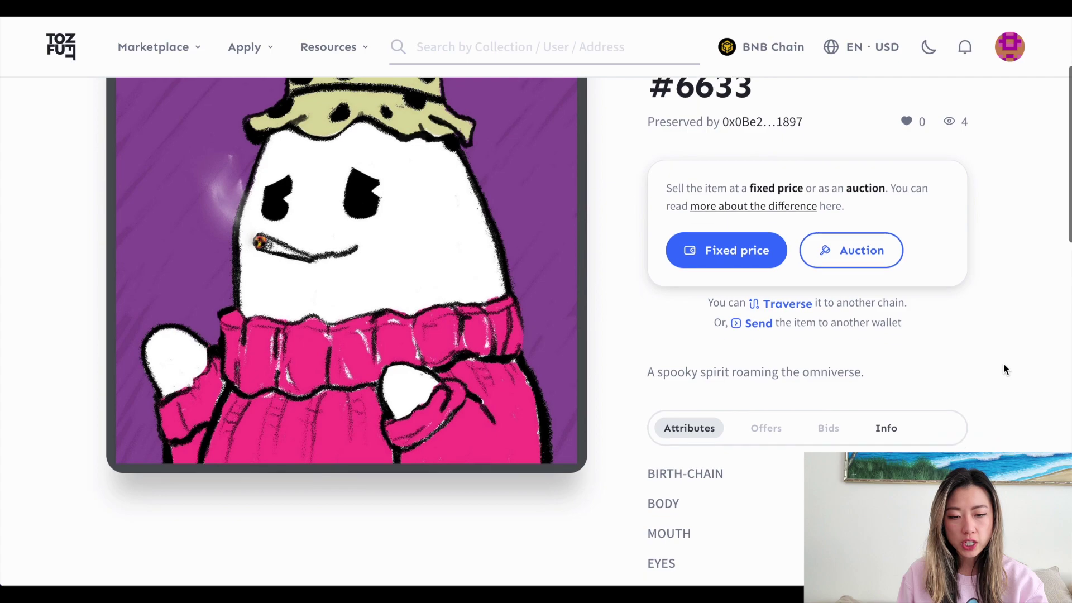
{"action": "scroll", "coordinate": [1005, 366], "scroll_direction": "down", "scroll_amount": 1}
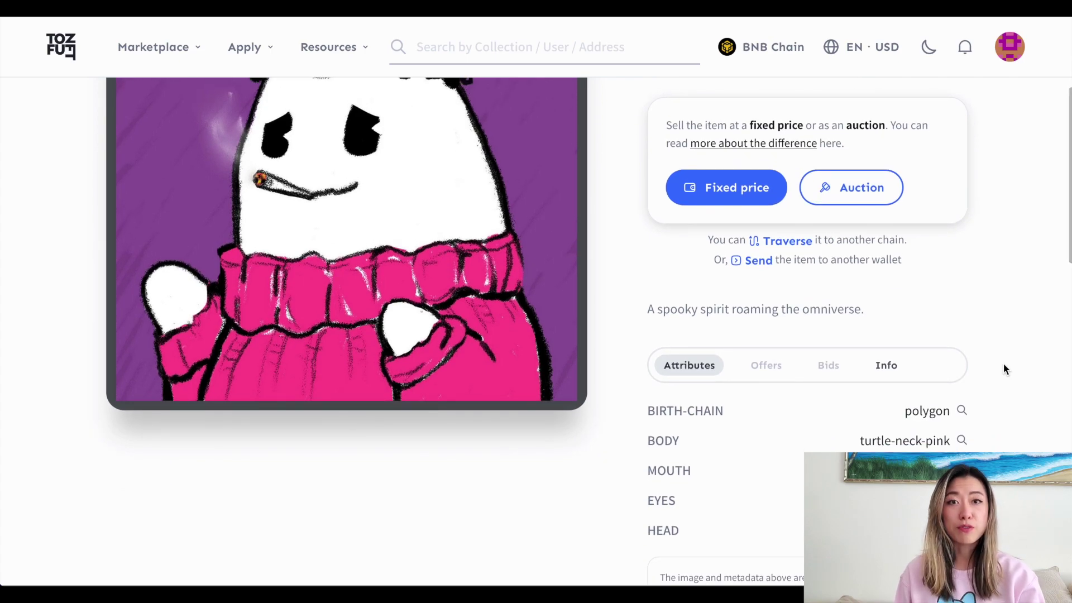
{"action": "scroll", "coordinate": [1003, 363], "scroll_direction": "down", "scroll_amount": 1}
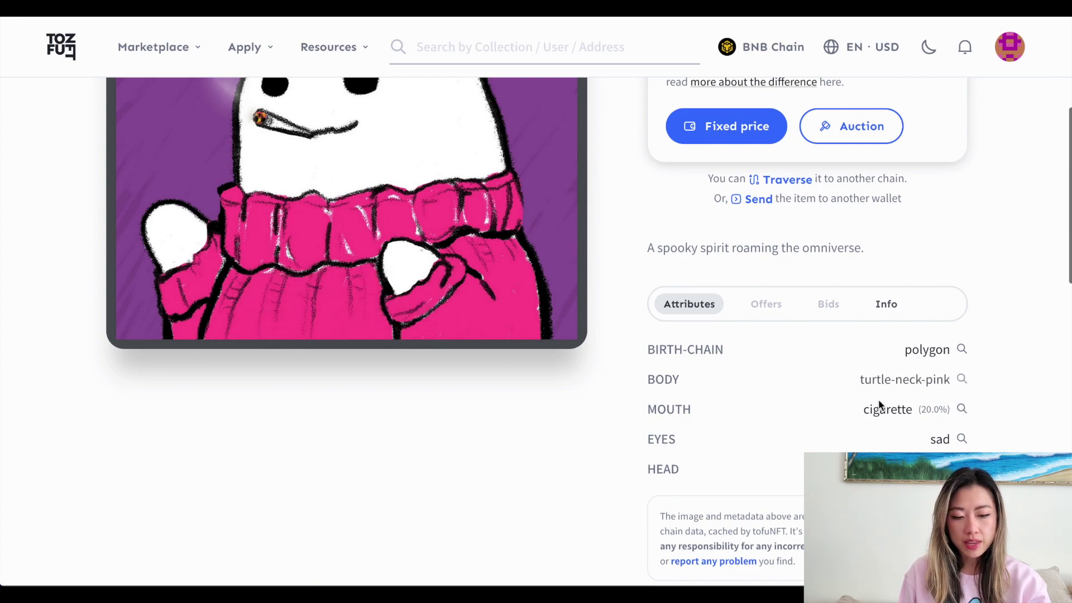
{"action": "left_click", "coordinate": [889, 306]}
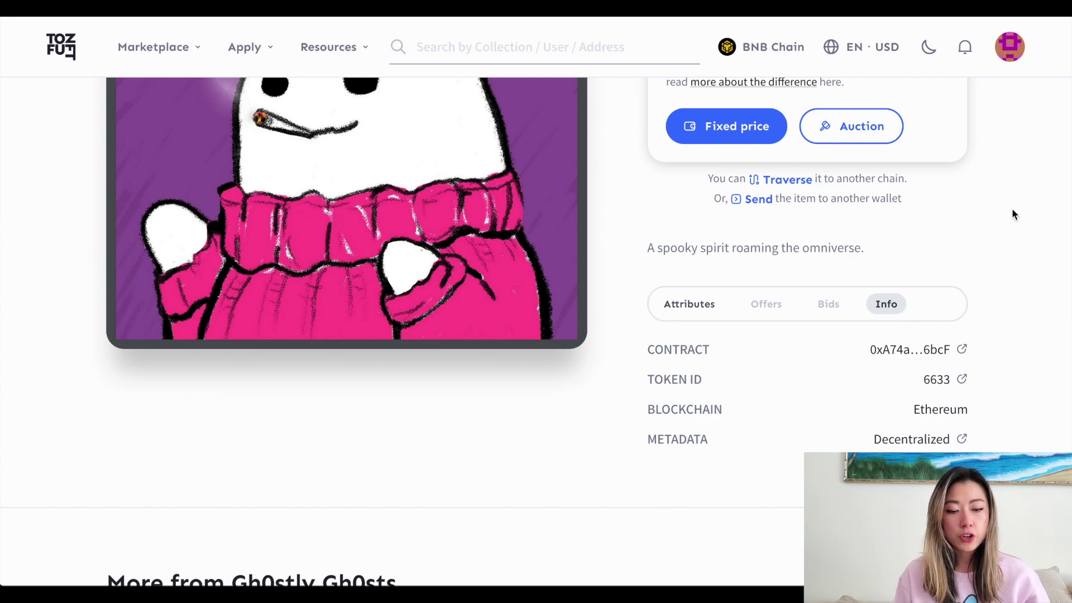
{"action": "scroll", "coordinate": [980, 234], "scroll_direction": "up", "scroll_amount": 1}
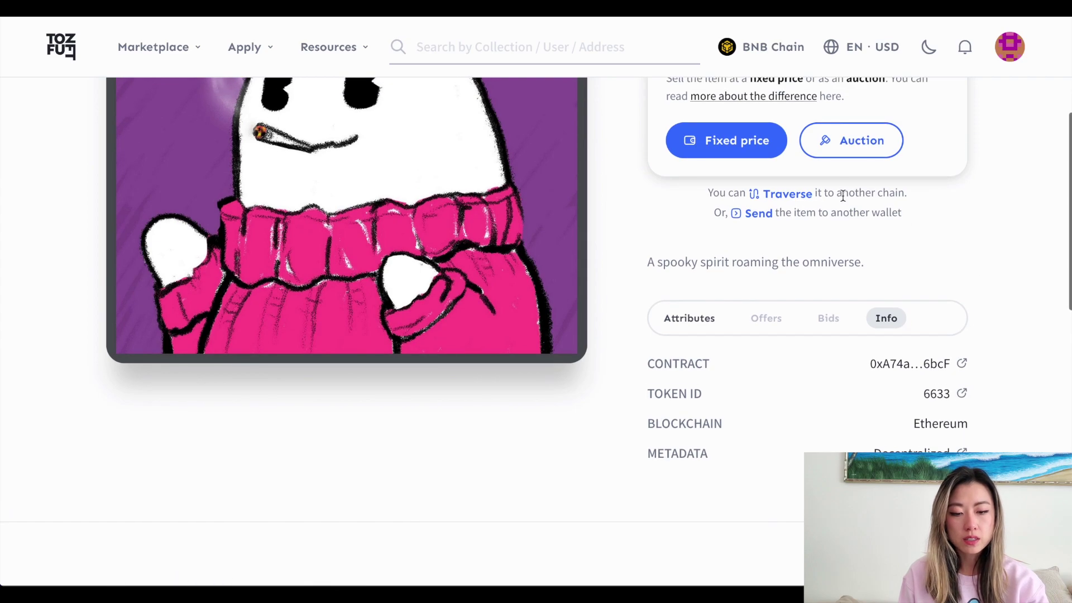
{"action": "left_click", "coordinate": [784, 194]}
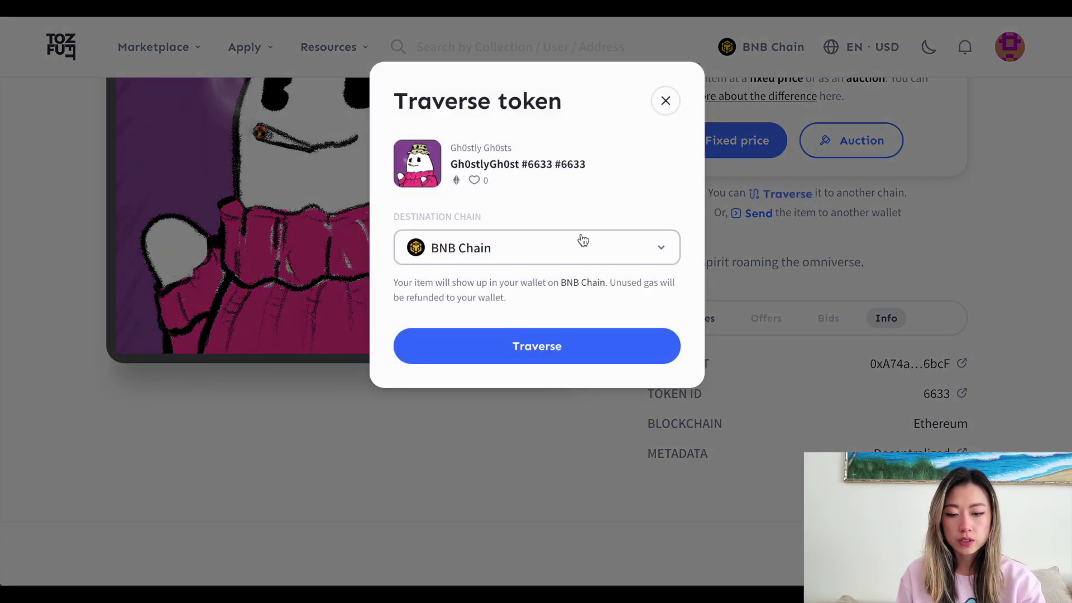
Step: Check the available destination chains and keep BNB Chain selected
{"action": "left_click", "coordinate": [511, 249]}
{"action": "scroll", "coordinate": [590, 347], "scroll_direction": "down", "scroll_amount": 1}
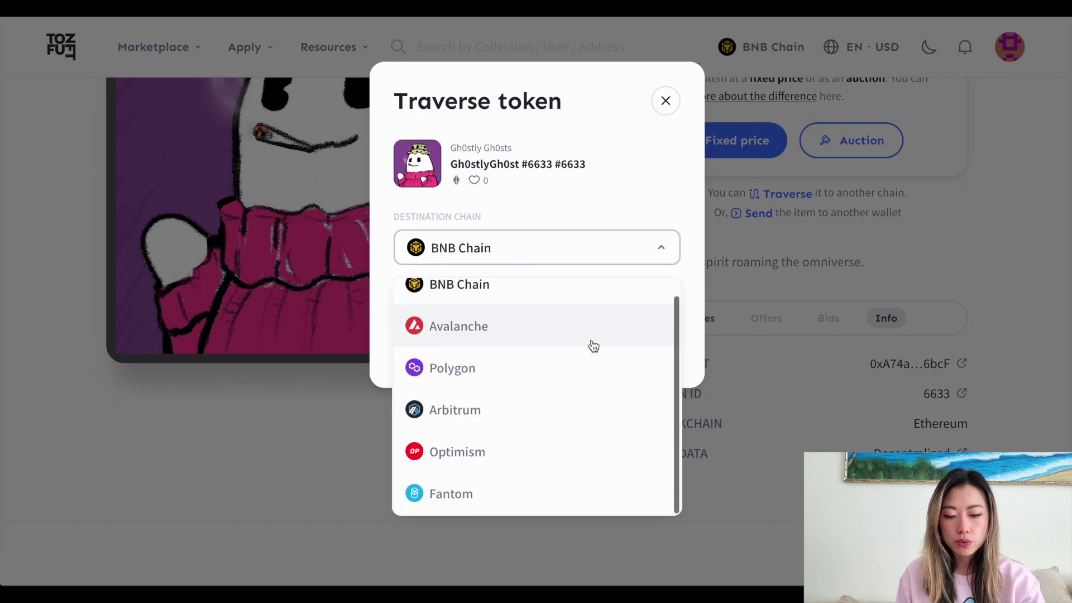
{"action": "scroll", "coordinate": [591, 347], "scroll_direction": "up", "scroll_amount": 1}
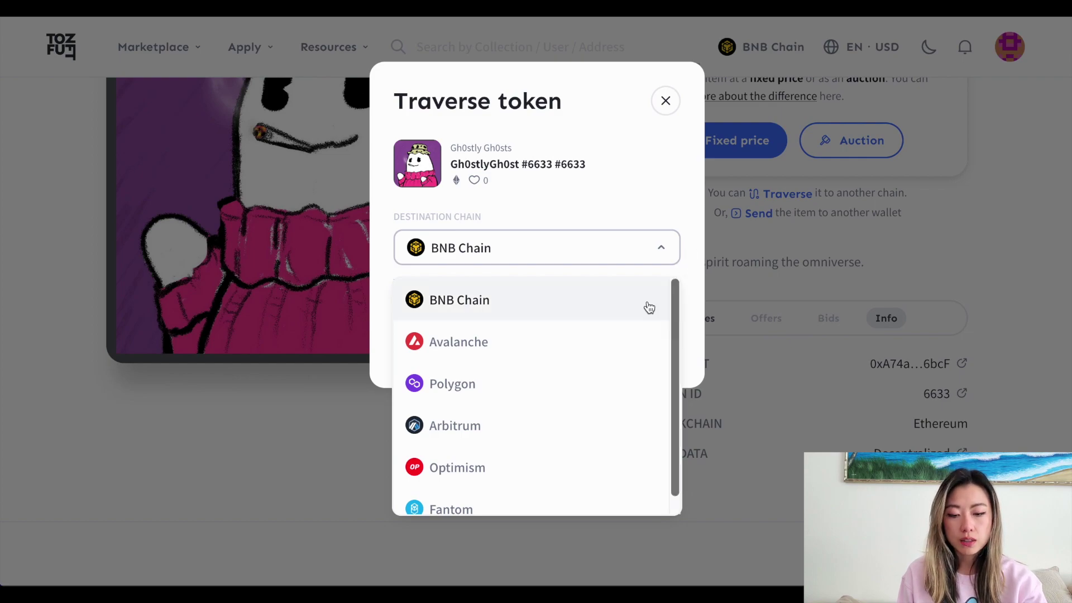
{"action": "left_click", "coordinate": [570, 306]}
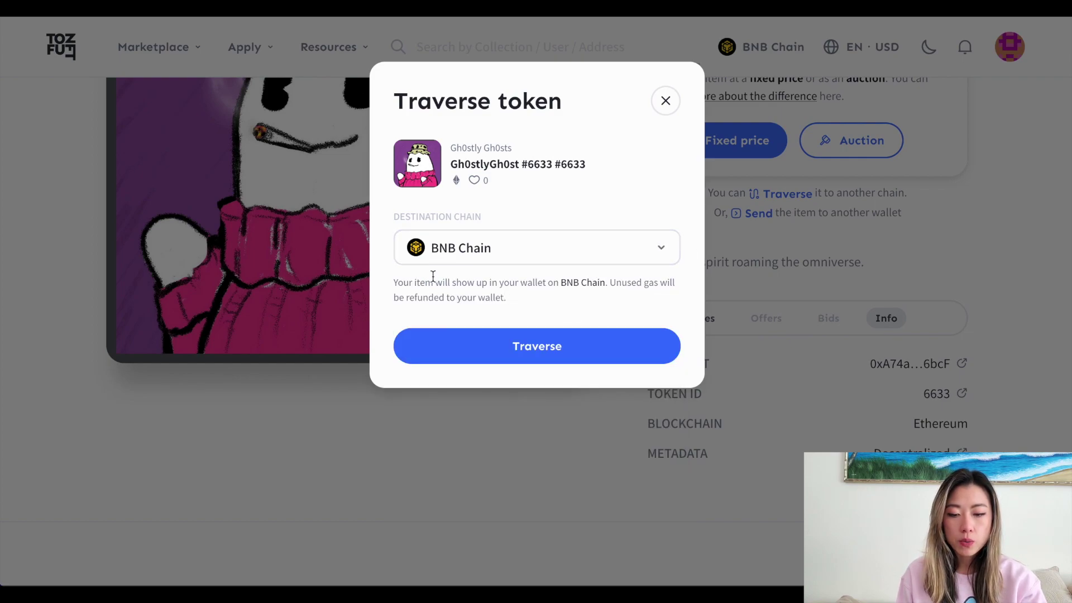
Step: Highlight the BNB Chain arrival and refunded-gas notes, then submit the traverse
{"action": "left_click_drag", "start_coordinate": [457, 282], "coordinate": [616, 283]}
{"action": "left_click", "coordinate": [608, 284]}
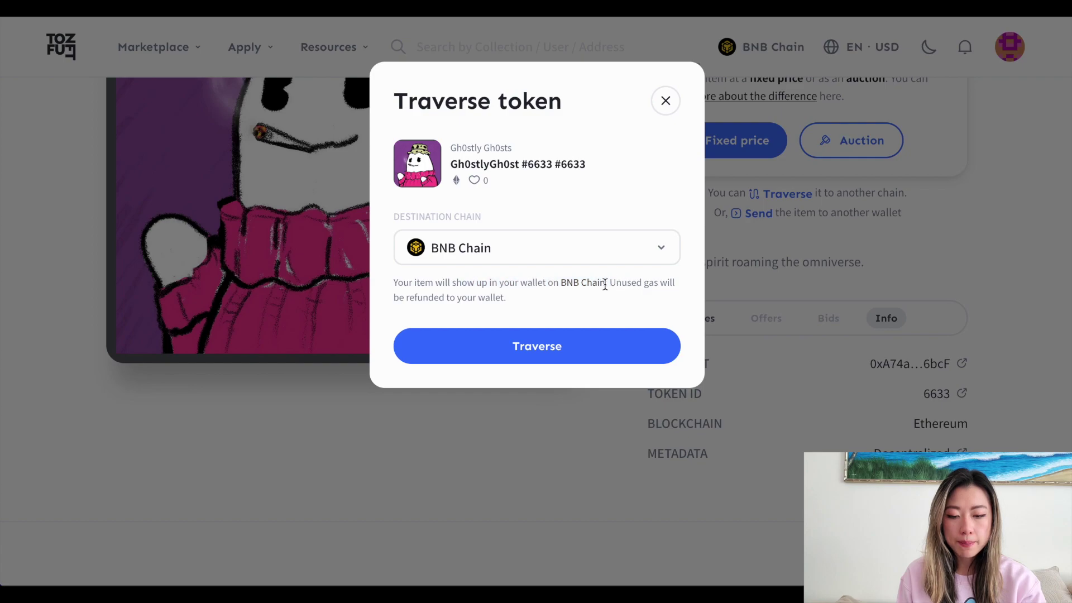
{"action": "left_click", "coordinate": [523, 283]}
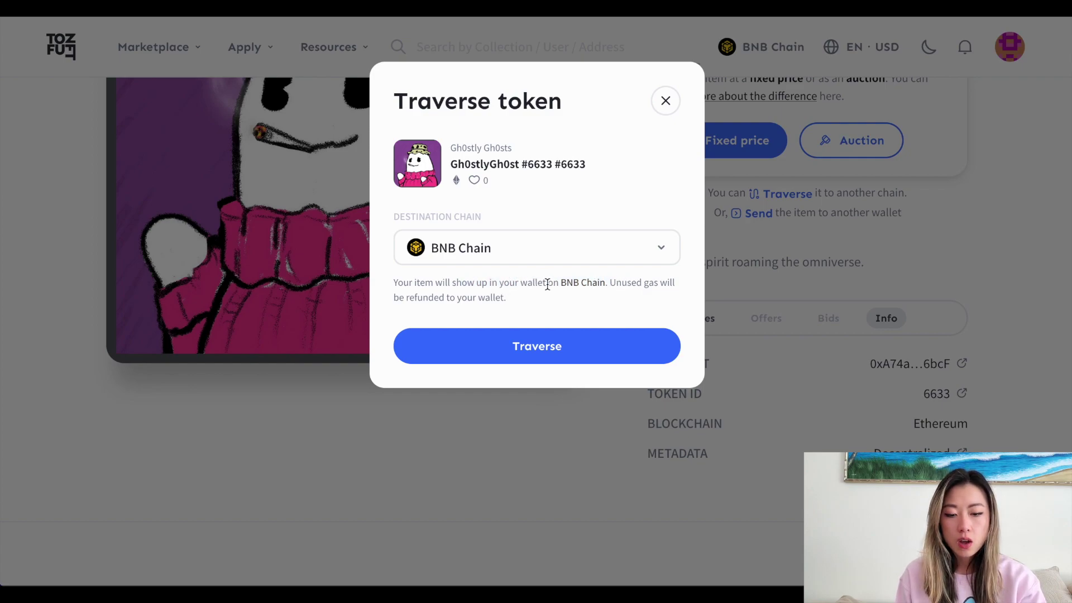
{"action": "left_click_drag", "start_coordinate": [547, 285], "coordinate": [682, 282]}
{"action": "left_click", "coordinate": [614, 285]}
{"action": "left_click_drag", "start_coordinate": [423, 297], "coordinate": [506, 300]}
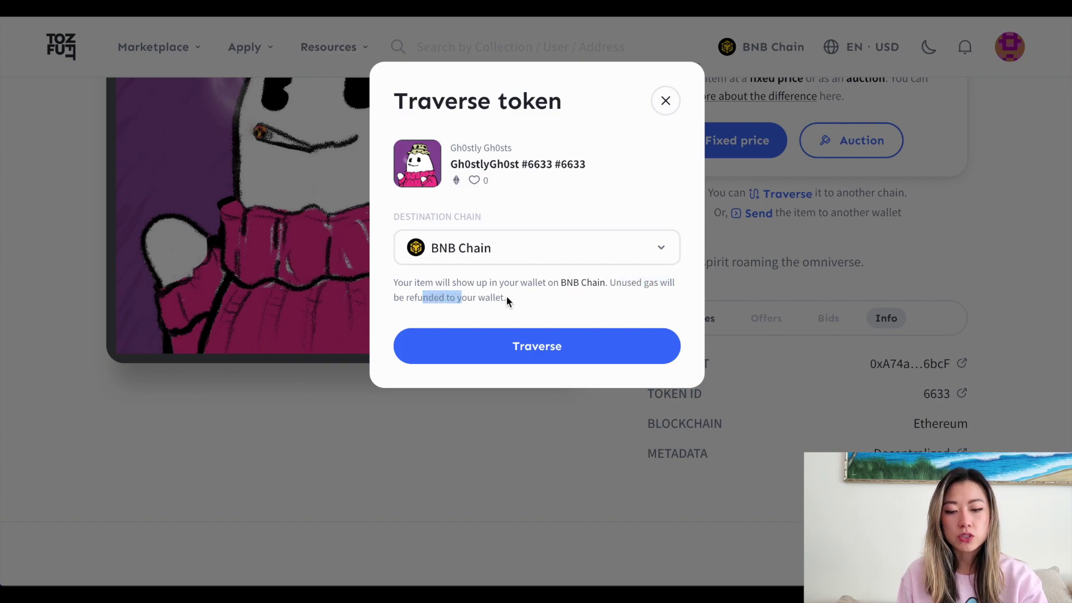
{"action": "left_click", "coordinate": [524, 351]}
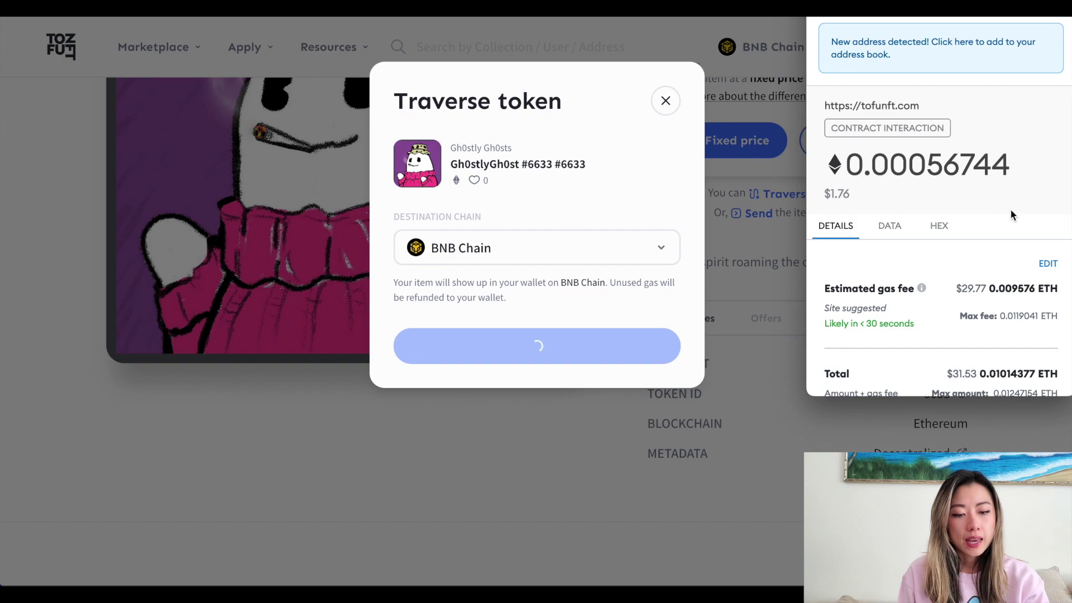
Step: Review MetaMask's gas fee and total, reject the traverse, and close the Traverse token dialog
{"action": "scroll", "coordinate": [1034, 215], "scroll_direction": "down", "scroll_amount": 2}
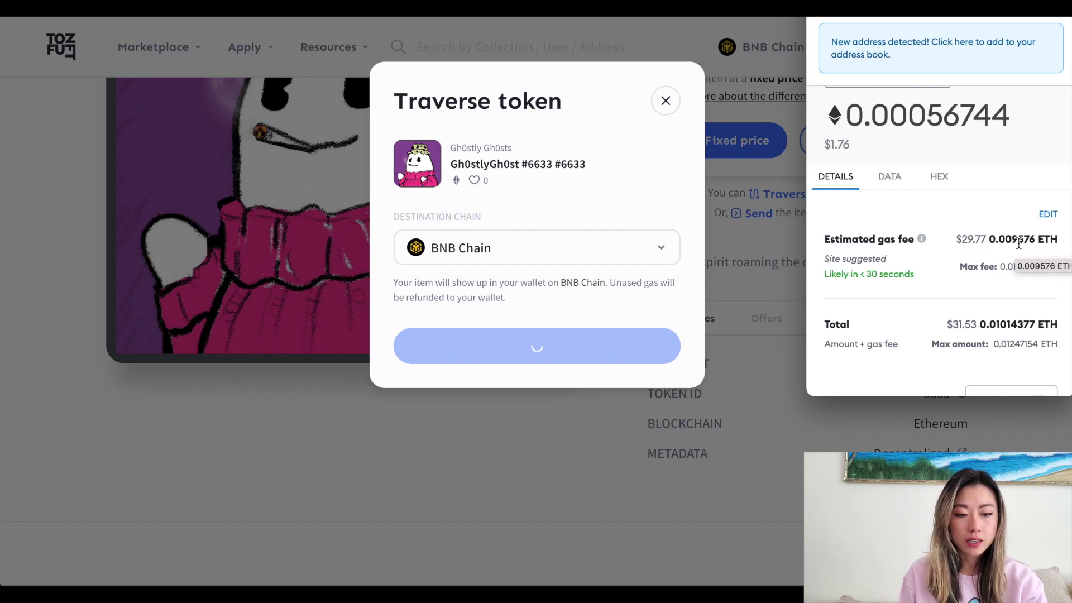
{"action": "scroll", "coordinate": [1020, 245], "scroll_direction": "down", "scroll_amount": 4}
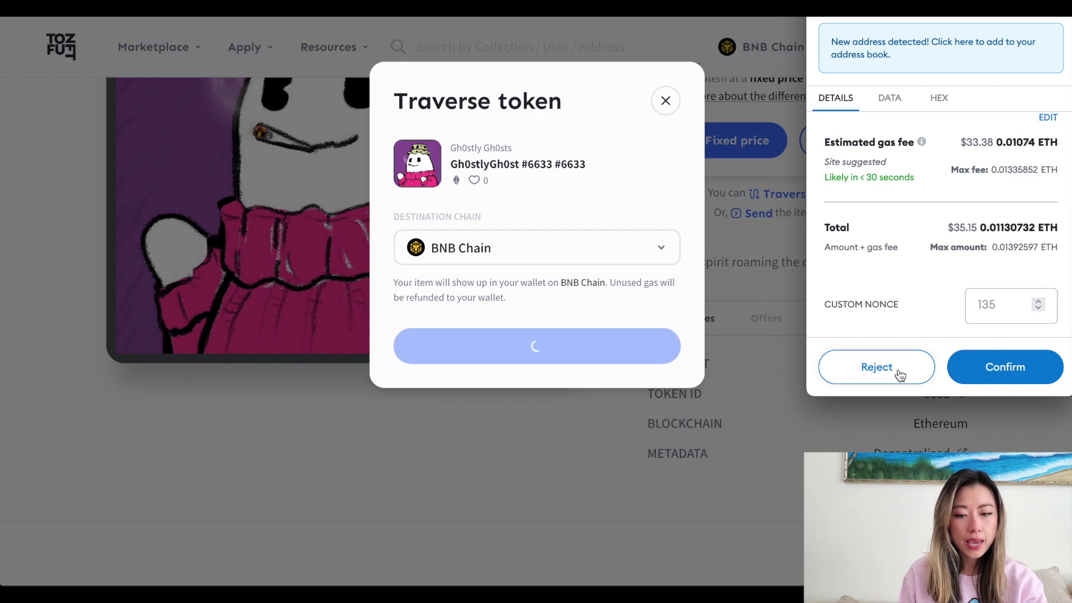
{"action": "left_click", "coordinate": [877, 367]}
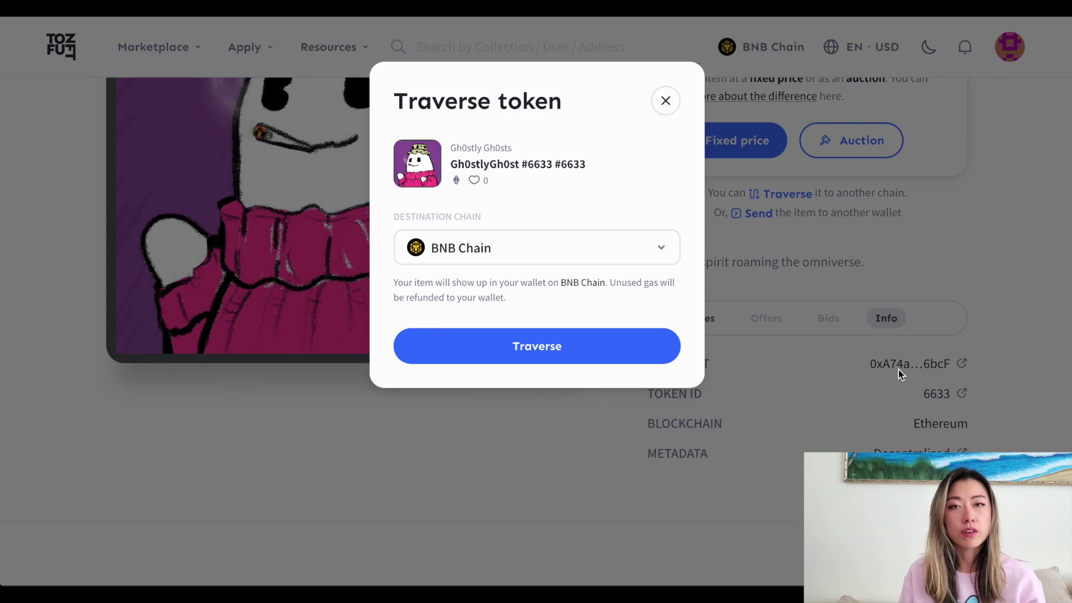
{"action": "left_click", "coordinate": [669, 104]}
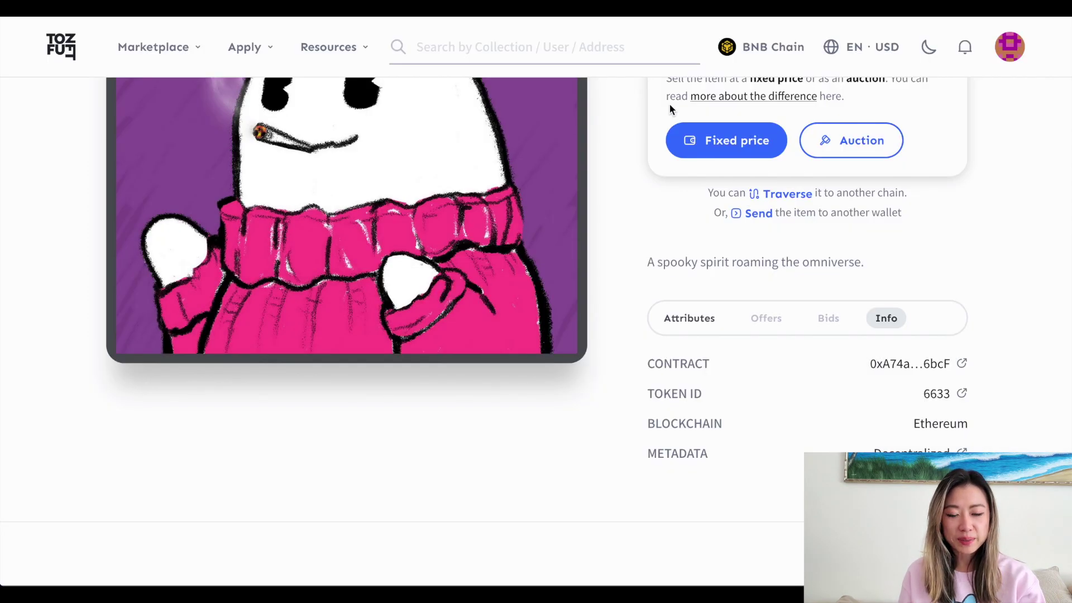
Step: Enter 'omnibirds' in the tofuNFT collection search bar and leave the field
{"action": "scroll", "coordinate": [620, 293], "scroll_direction": "up", "scroll_amount": 4}
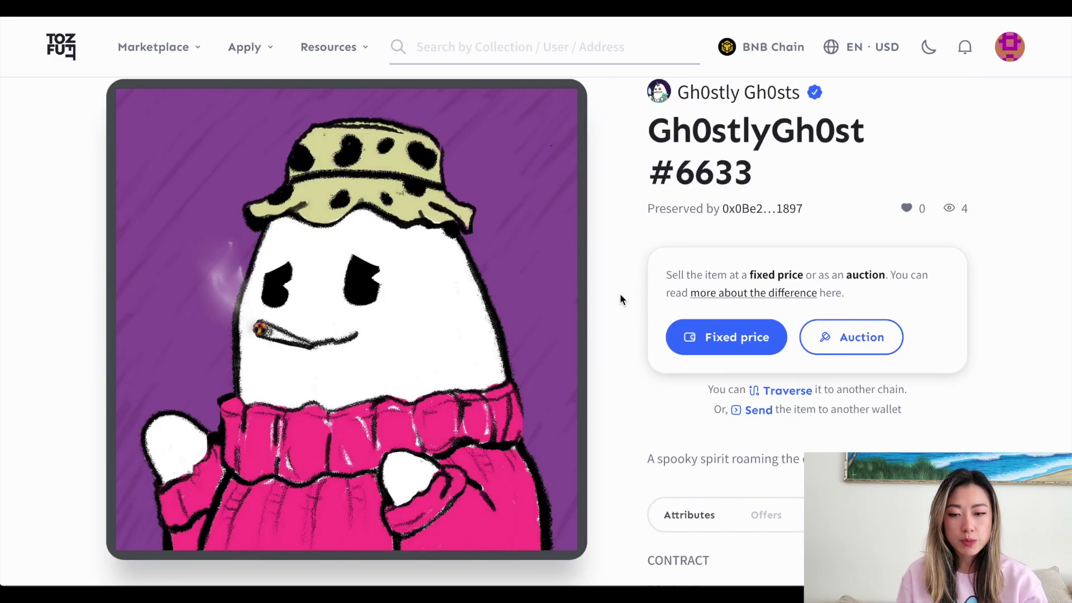
{"action": "left_click", "coordinate": [416, 47]}
{"action": "type", "text": "omnibi"}
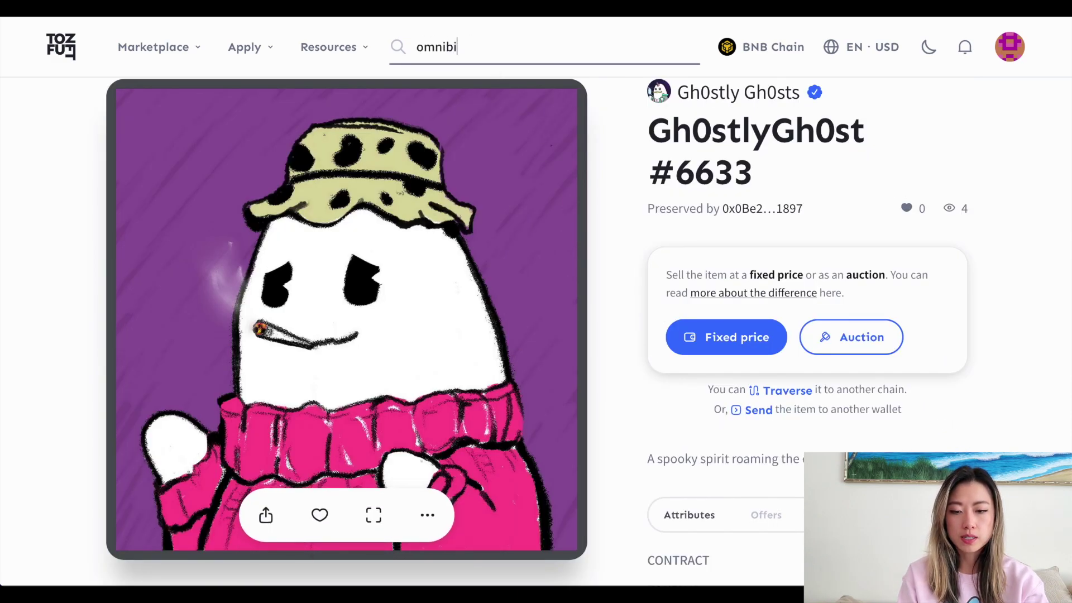
{"action": "type", "text": "rds"}
{"action": "left_click", "coordinate": [1013, 223]}
Step: Scroll to the item's Info tab and open its NFT contract on Etherscan
{"action": "scroll", "coordinate": [1013, 223], "scroll_direction": "down", "scroll_amount": 1}
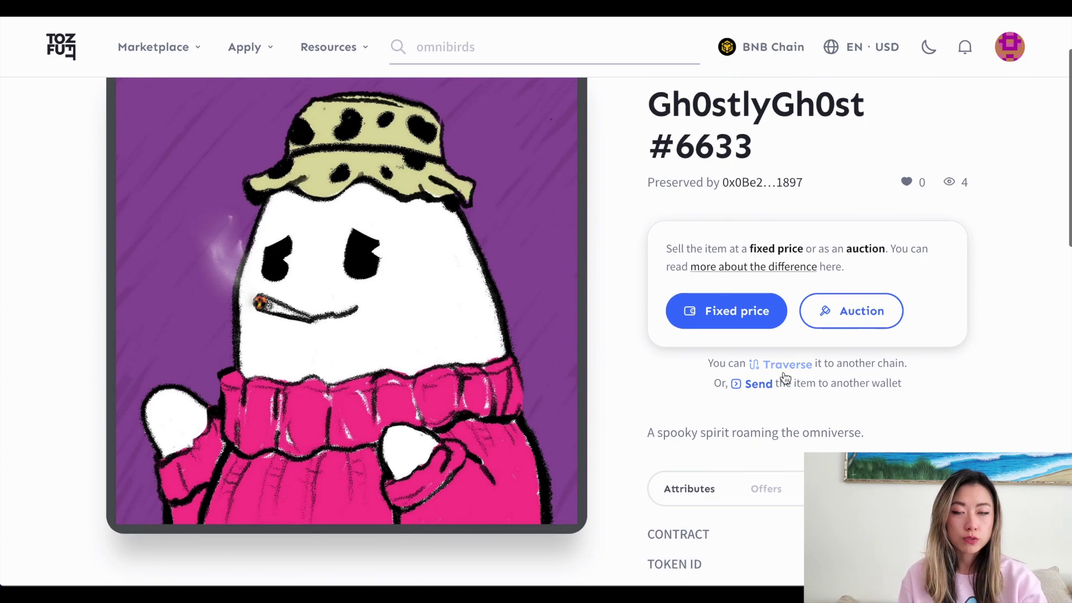
{"action": "scroll", "coordinate": [1009, 375], "scroll_direction": "down", "scroll_amount": 2}
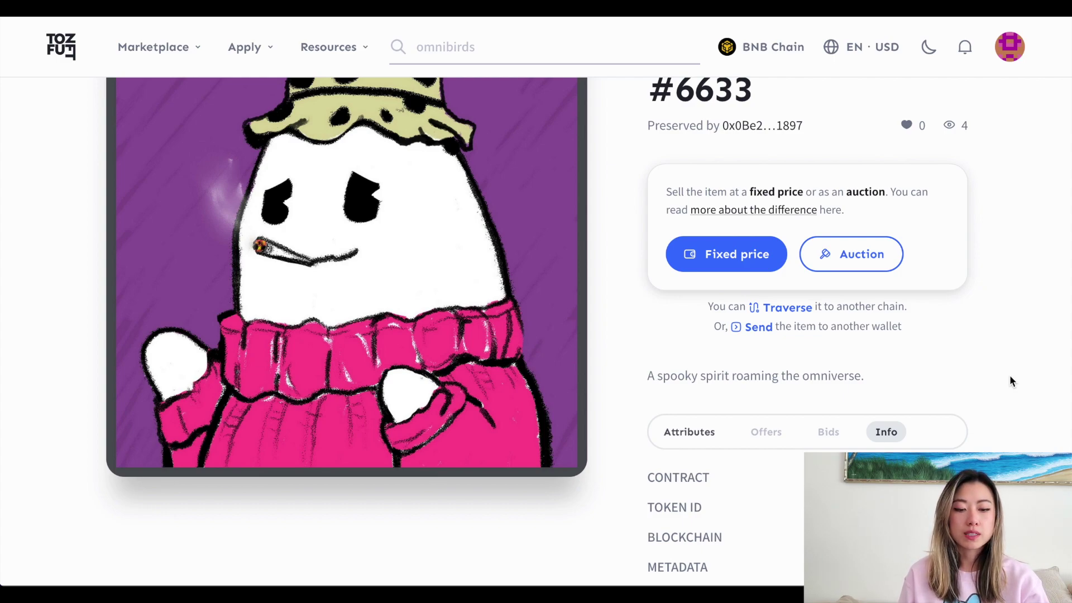
{"action": "scroll", "coordinate": [1001, 350], "scroll_direction": "down", "scroll_amount": 1}
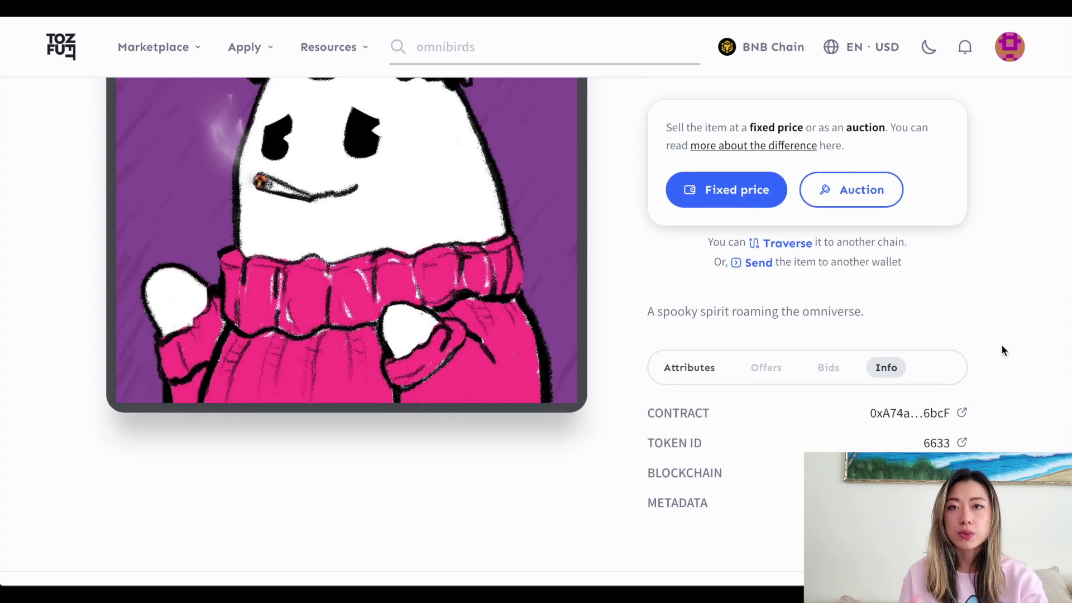
{"action": "scroll", "coordinate": [1003, 352], "scroll_direction": "up", "scroll_amount": 2}
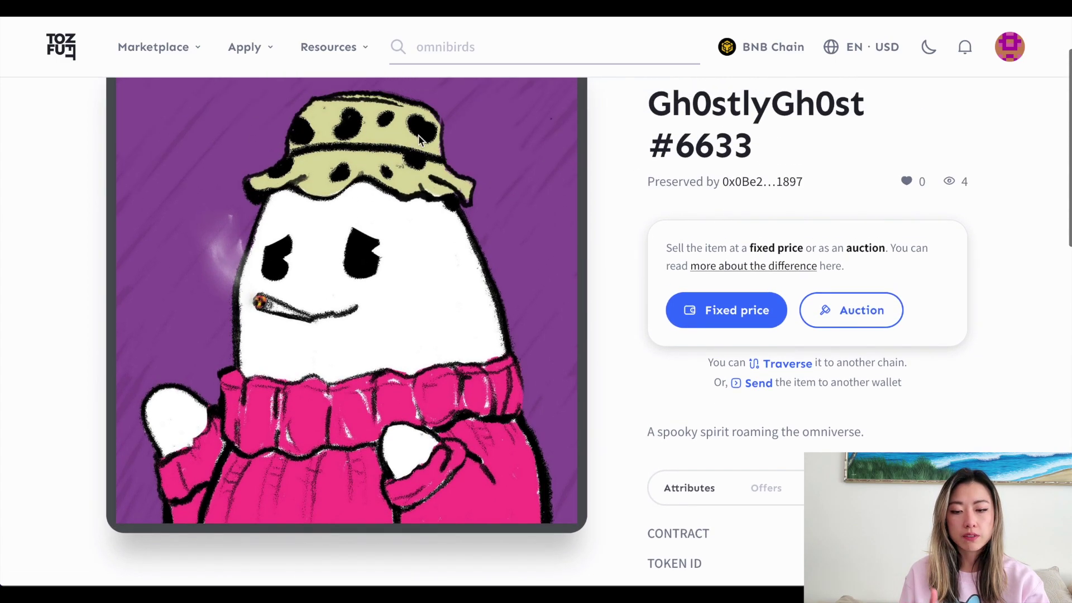
{"action": "scroll", "coordinate": [1016, 211], "scroll_direction": "down", "scroll_amount": 3}
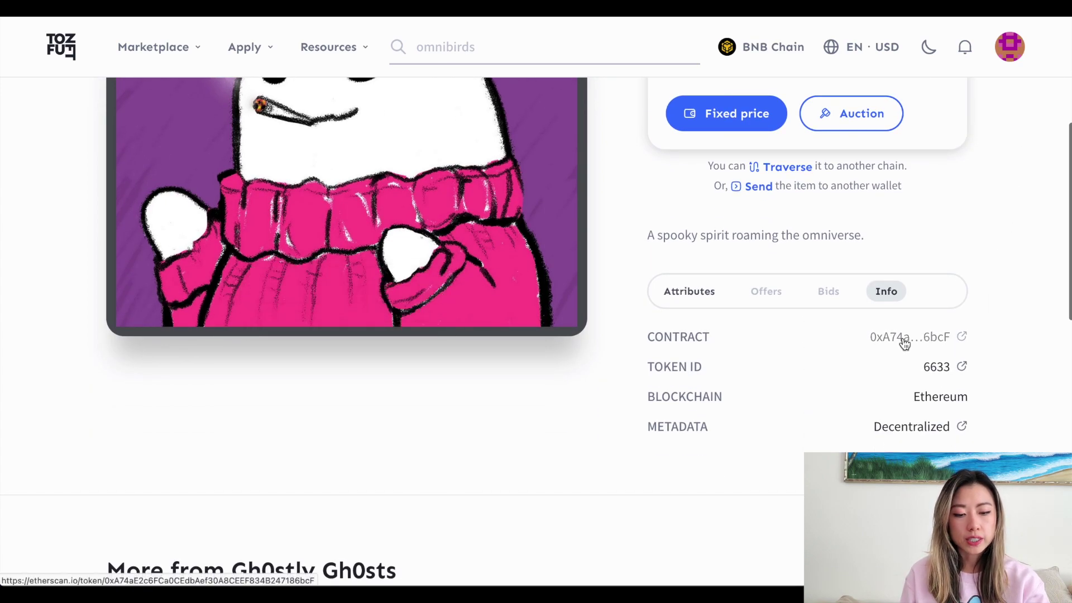
{"action": "left_click", "coordinate": [938, 339]}
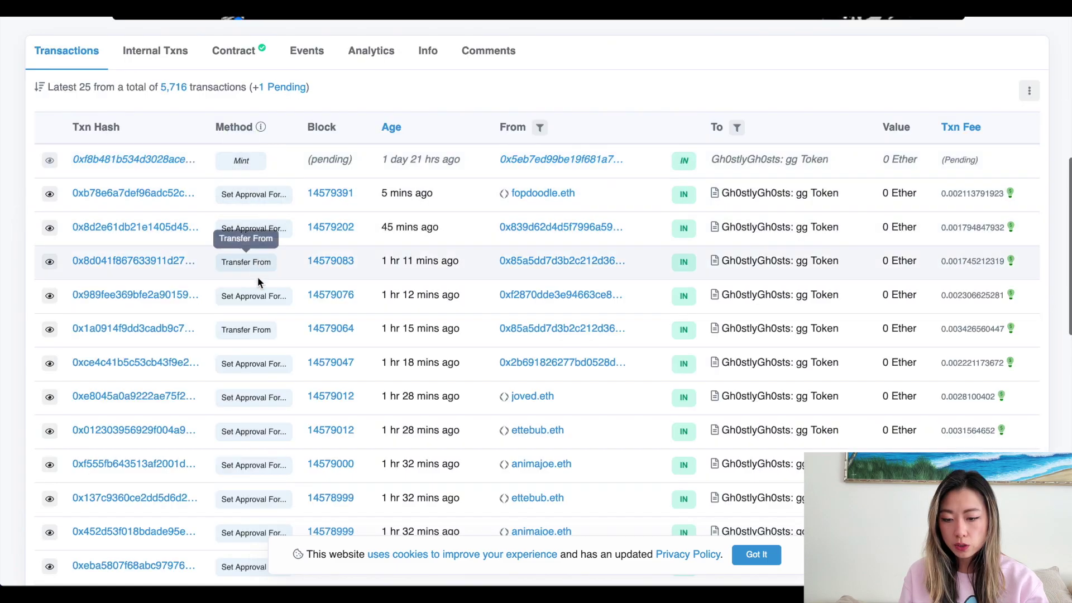
Step: Find the Traverse Chains transaction from 16 hours ago in the Gh0stlyGh0sts list and open it
{"action": "scroll", "coordinate": [256, 340], "scroll_direction": "down", "scroll_amount": 3}
{"action": "scroll", "coordinate": [256, 339], "scroll_direction": "down", "scroll_amount": 5}
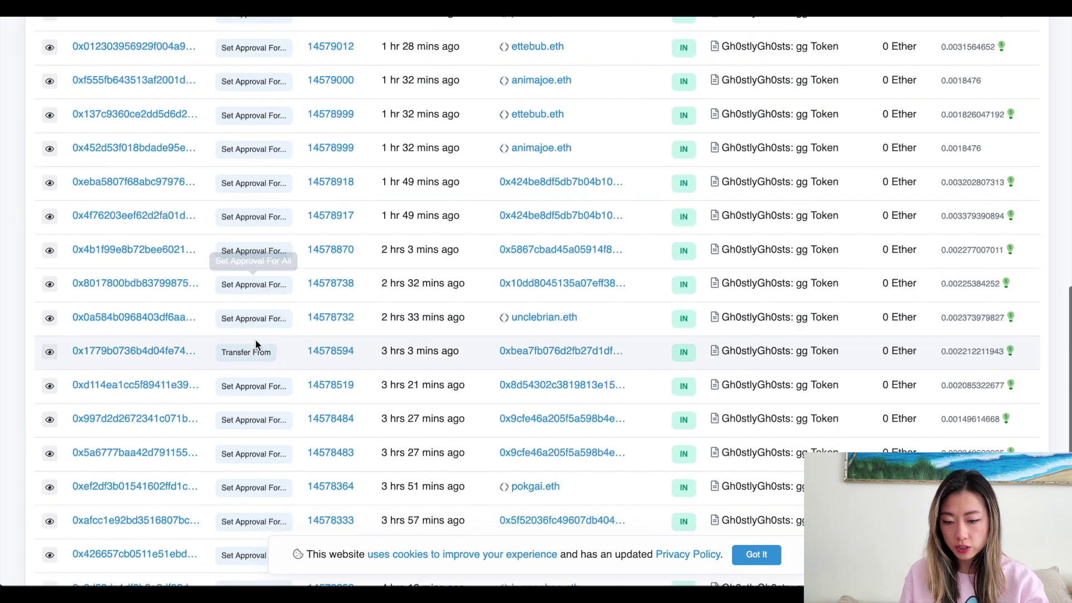
{"action": "scroll", "coordinate": [263, 305], "scroll_direction": "up", "scroll_amount": 5}
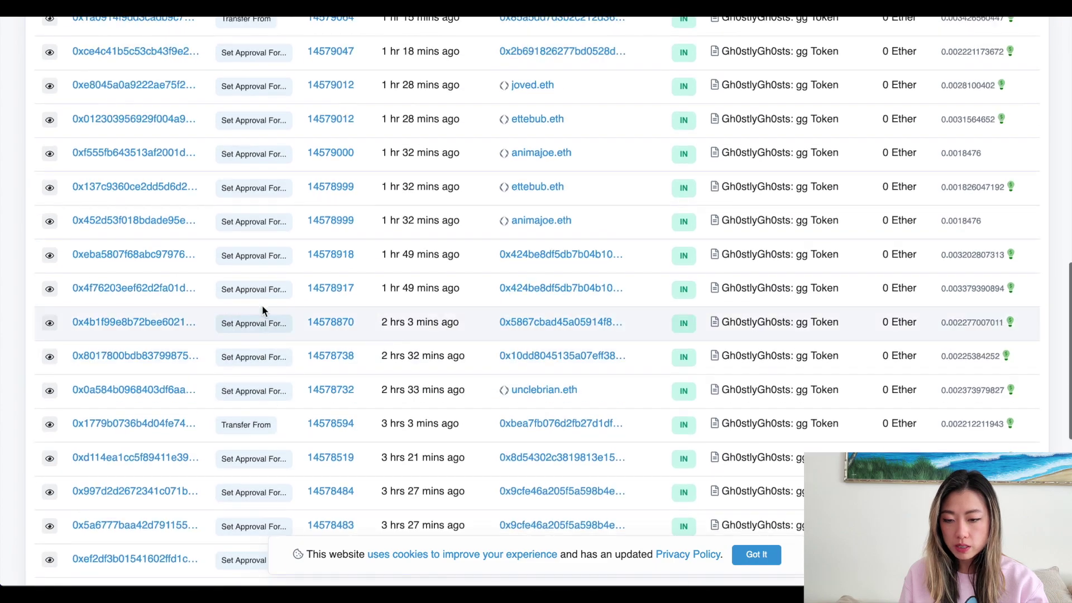
{"action": "scroll", "coordinate": [604, 292], "scroll_direction": "down", "scroll_amount": 15}
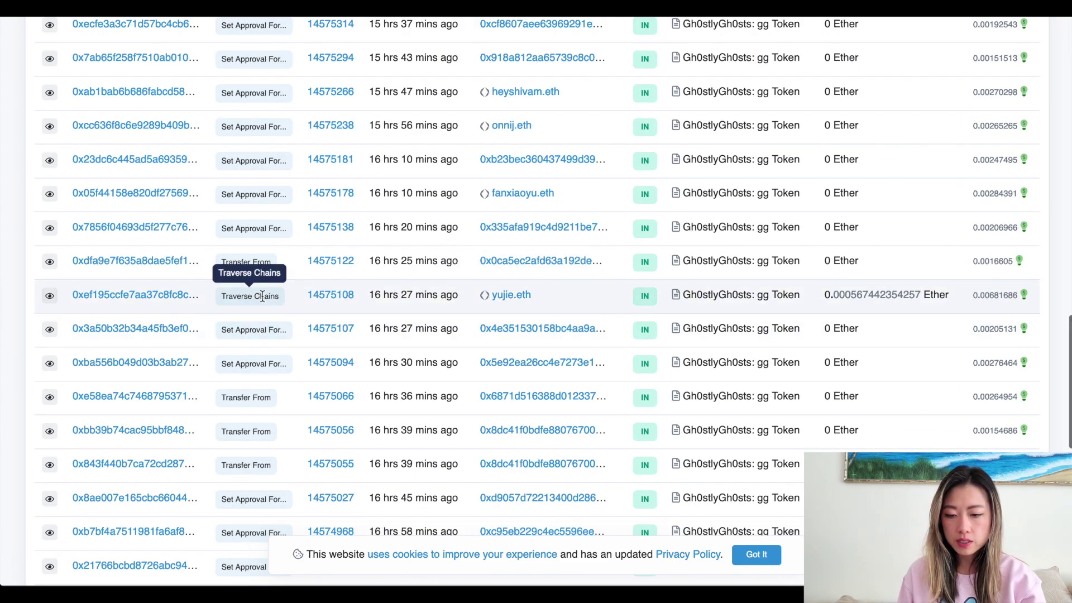
{"action": "left_click", "coordinate": [148, 295]}
Step: Review the transaction burning Gh0stlyGh0sts token ID 4660, successful in block 14575108
{"action": "scroll", "coordinate": [659, 287], "scroll_direction": "down", "scroll_amount": 4}
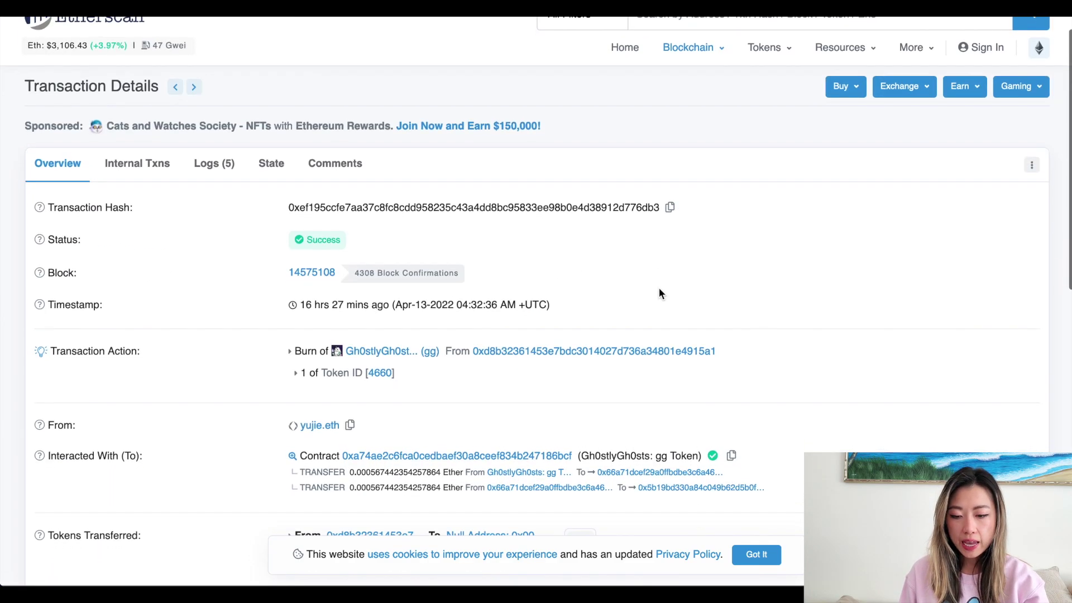
{"action": "scroll", "coordinate": [659, 293], "scroll_direction": "down", "scroll_amount": 2}
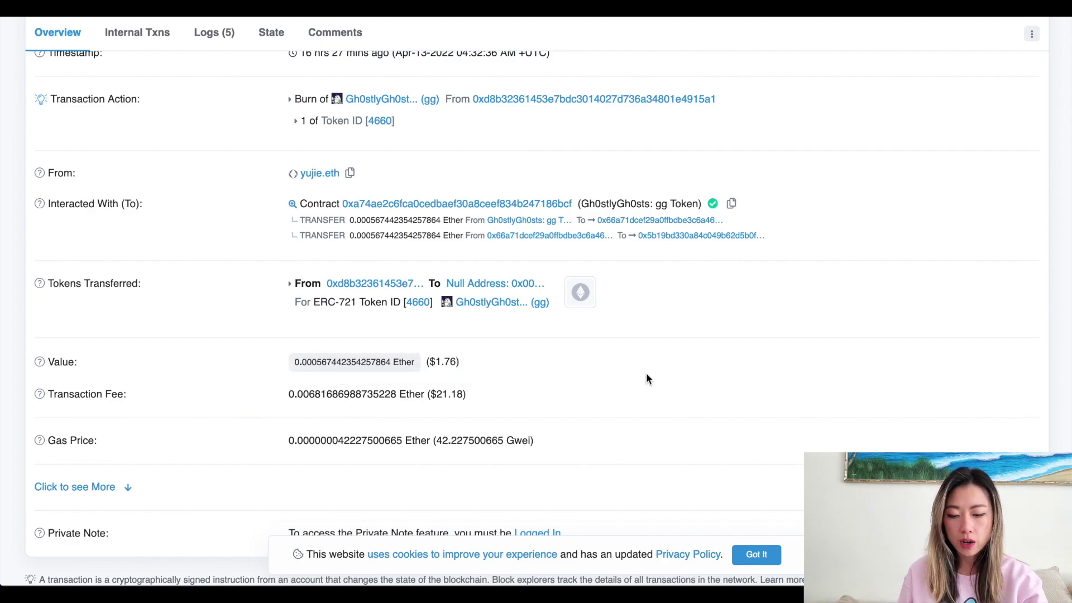
{"action": "scroll", "coordinate": [646, 373], "scroll_direction": "down", "scroll_amount": 3}
{"action": "scroll", "coordinate": [645, 373], "scroll_direction": "up", "scroll_amount": 9}
{"action": "scroll", "coordinate": [648, 380], "scroll_direction": "down", "scroll_amount": 1}
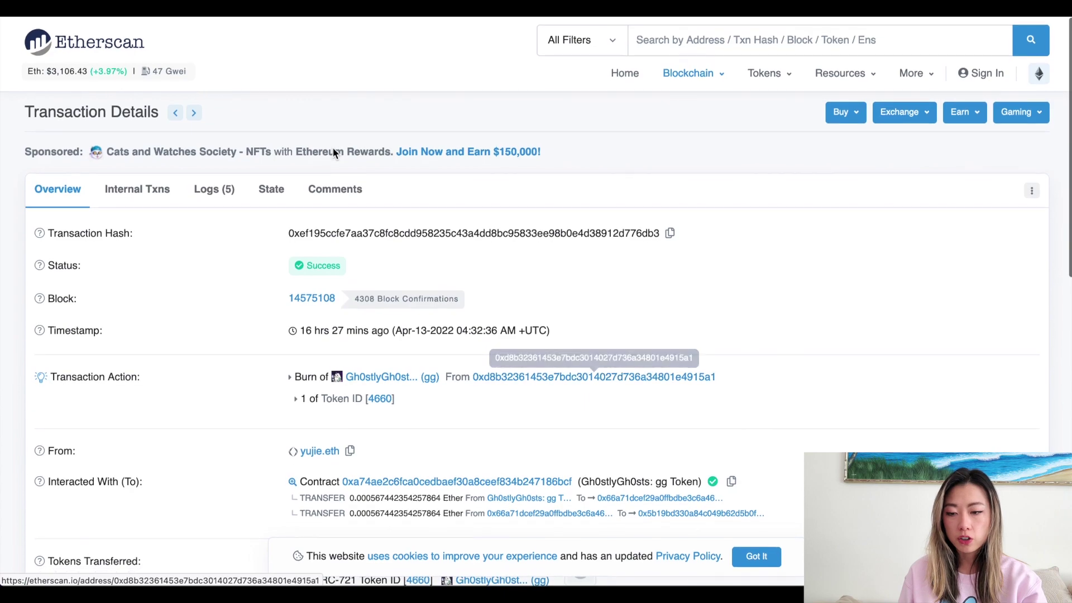
{"action": "mouse_move", "coordinate": [159, 75]}
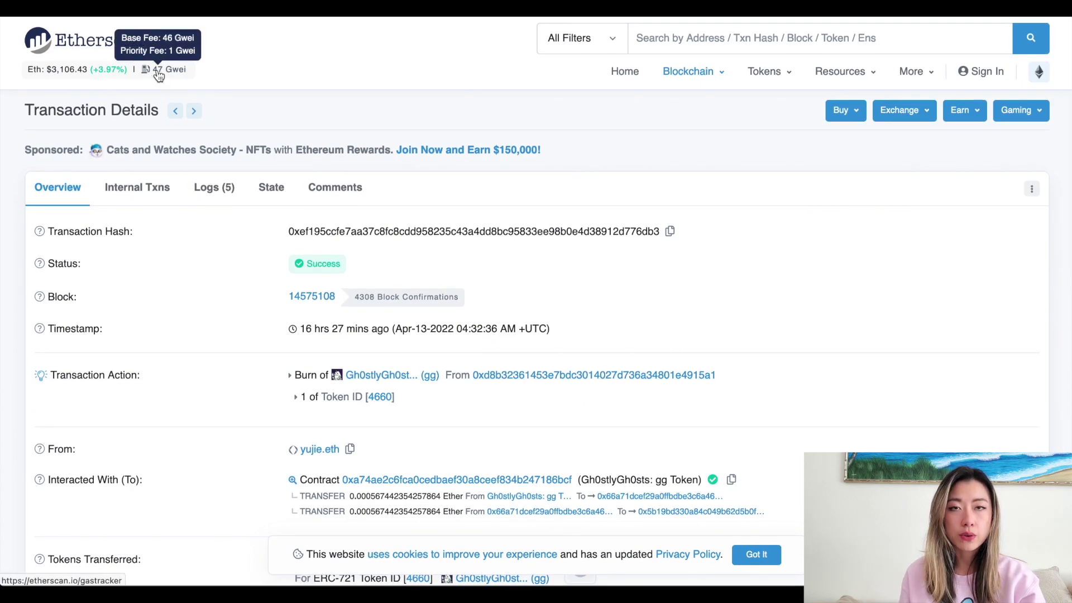
{"action": "scroll", "coordinate": [650, 226], "scroll_direction": "down", "scroll_amount": 6}
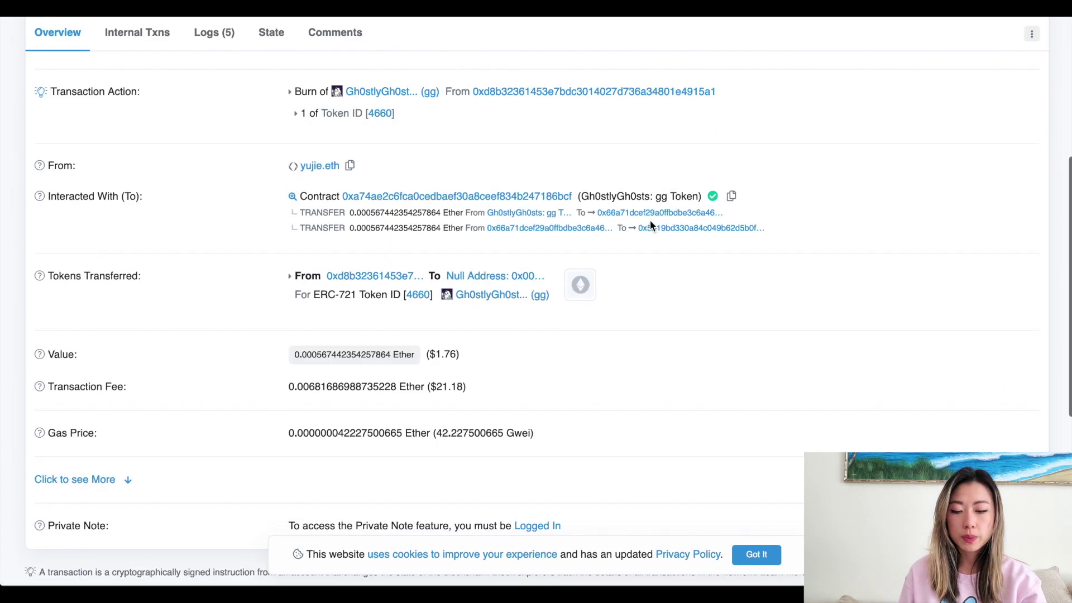
Step: Expand the remaining details to show gas fees and input data, highlighting the base fee
{"action": "left_click", "coordinate": [75, 402]}
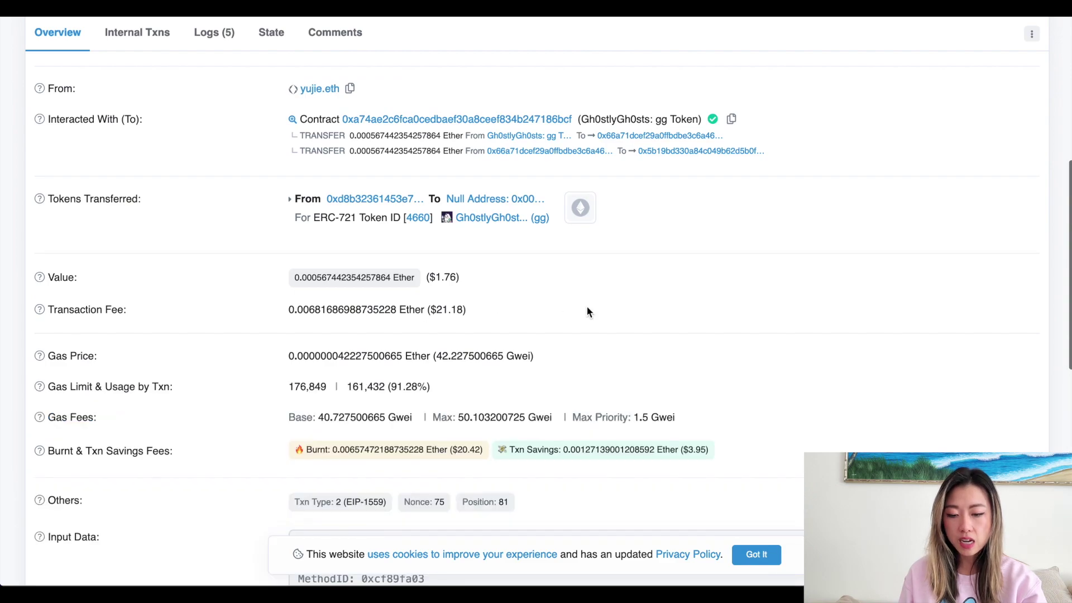
{"action": "scroll", "coordinate": [587, 306], "scroll_direction": "down", "scroll_amount": 2}
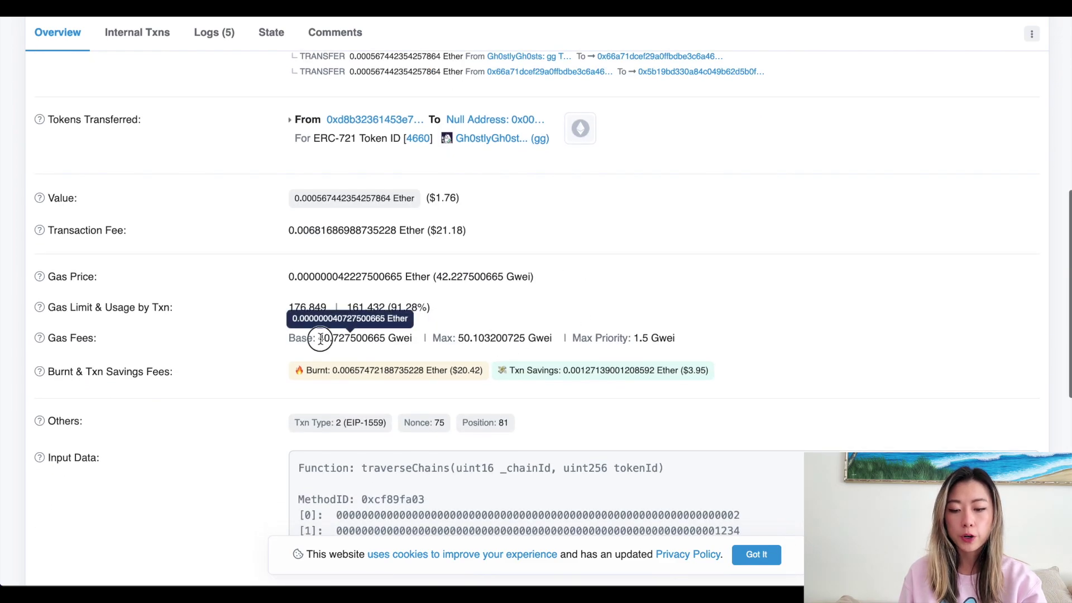
{"action": "left_click_drag", "start_coordinate": [319, 338], "coordinate": [359, 339]}
{"action": "left_click", "coordinate": [340, 337]}
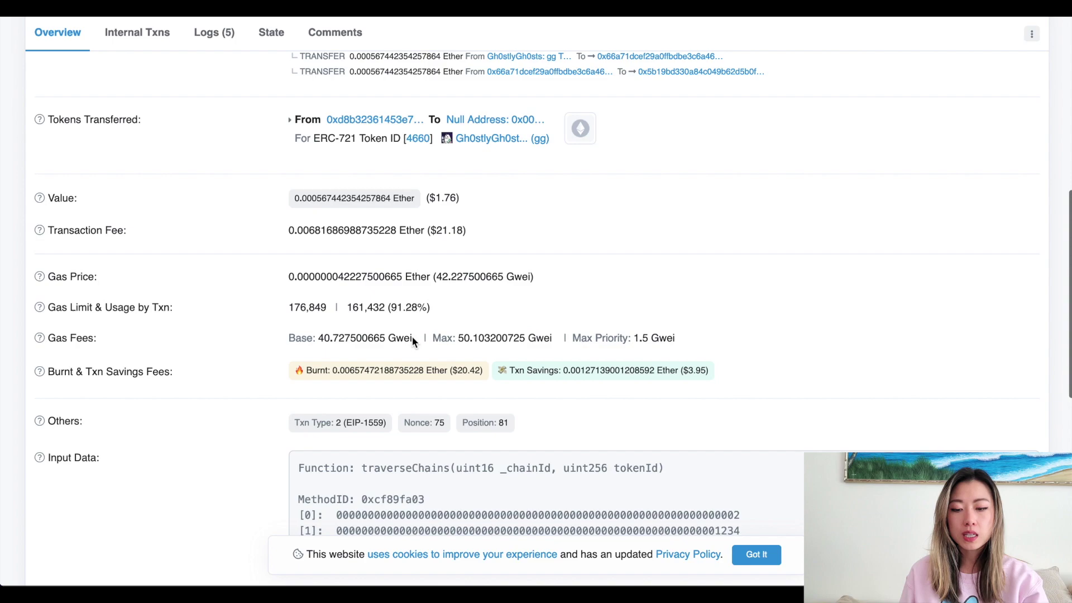
{"action": "scroll", "coordinate": [412, 336], "scroll_direction": "up", "scroll_amount": 1}
{"action": "scroll", "coordinate": [412, 336], "scroll_direction": "up", "scroll_amount": 1}
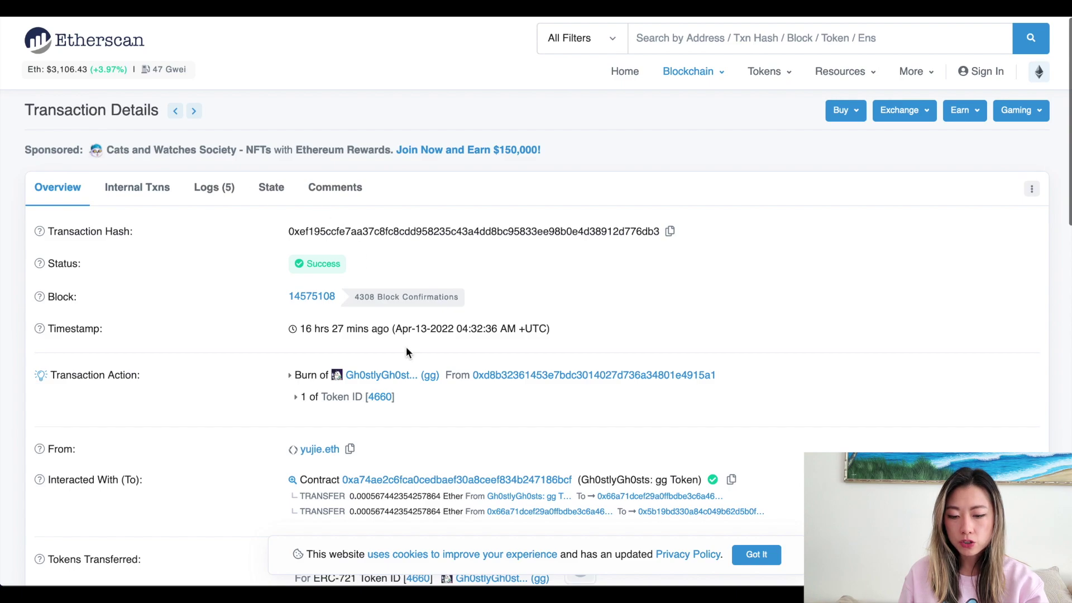
Step: Go from the Gh0stlyGh0sts token page to its contract's Write Contract functions
{"action": "left_click", "coordinate": [372, 375]}
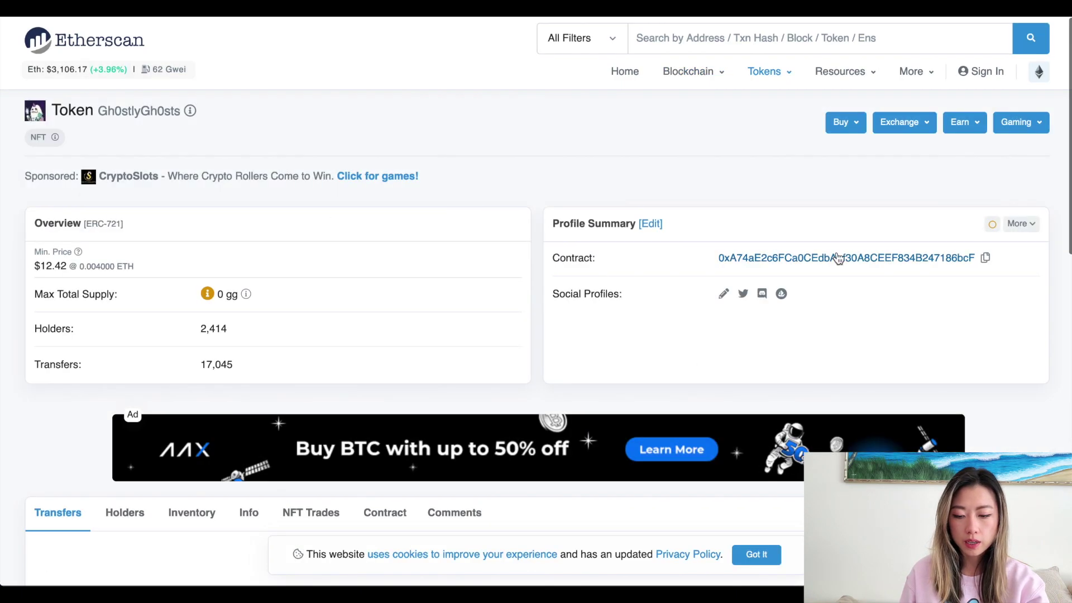
{"action": "scroll", "coordinate": [837, 258], "scroll_direction": "down", "scroll_amount": 2}
{"action": "left_click", "coordinate": [788, 138]}
{"action": "scroll", "coordinate": [386, 282], "scroll_direction": "down", "scroll_amount": 1}
{"action": "scroll", "coordinate": [384, 284], "scroll_direction": "down", "scroll_amount": 2}
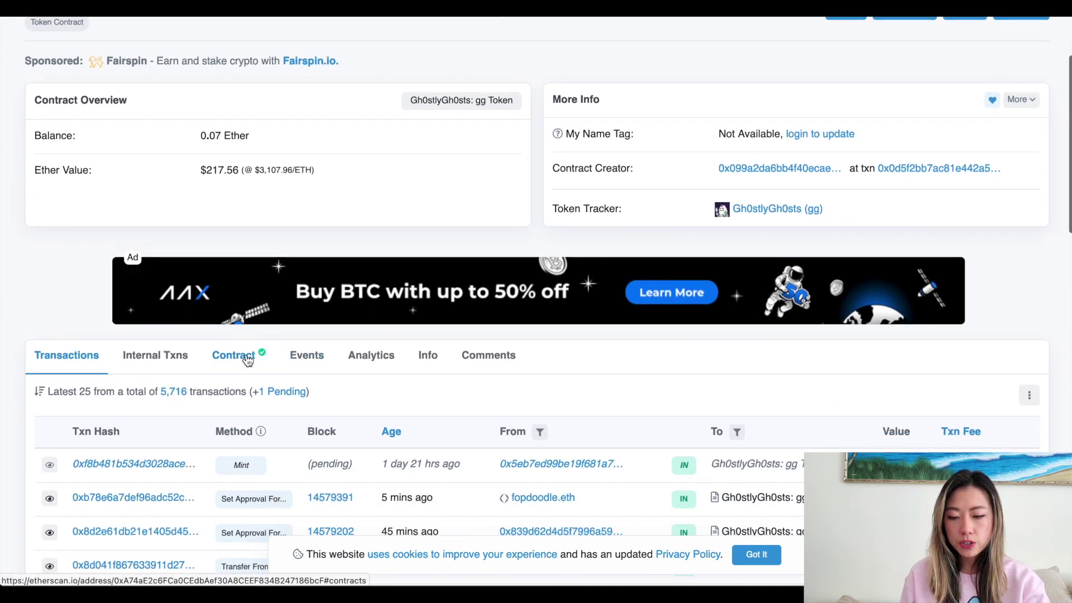
{"action": "left_click", "coordinate": [248, 361]}
{"action": "scroll", "coordinate": [634, 261], "scroll_direction": "down", "scroll_amount": 4}
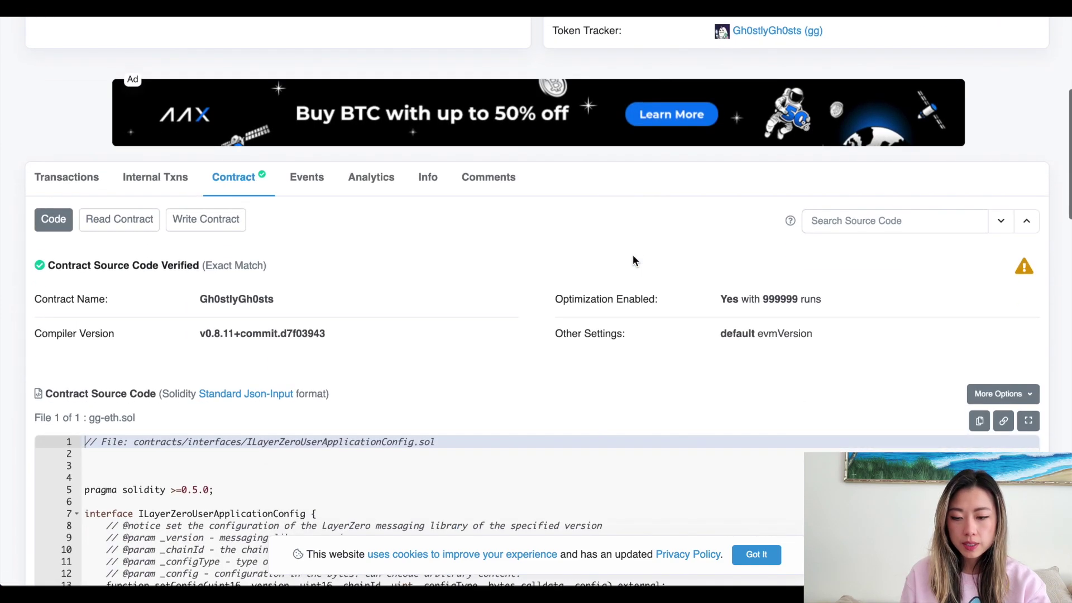
{"action": "left_click", "coordinate": [215, 226]}
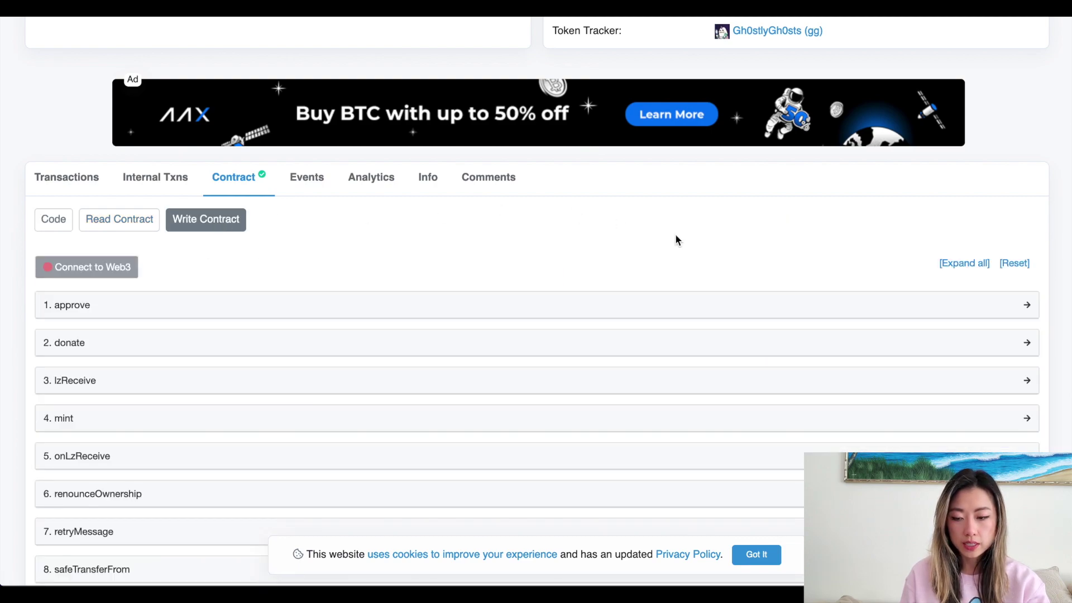
Step: Connect the MetaMask wallet to Etherscan and accept the beta-feature notice
{"action": "left_click", "coordinate": [118, 266]}
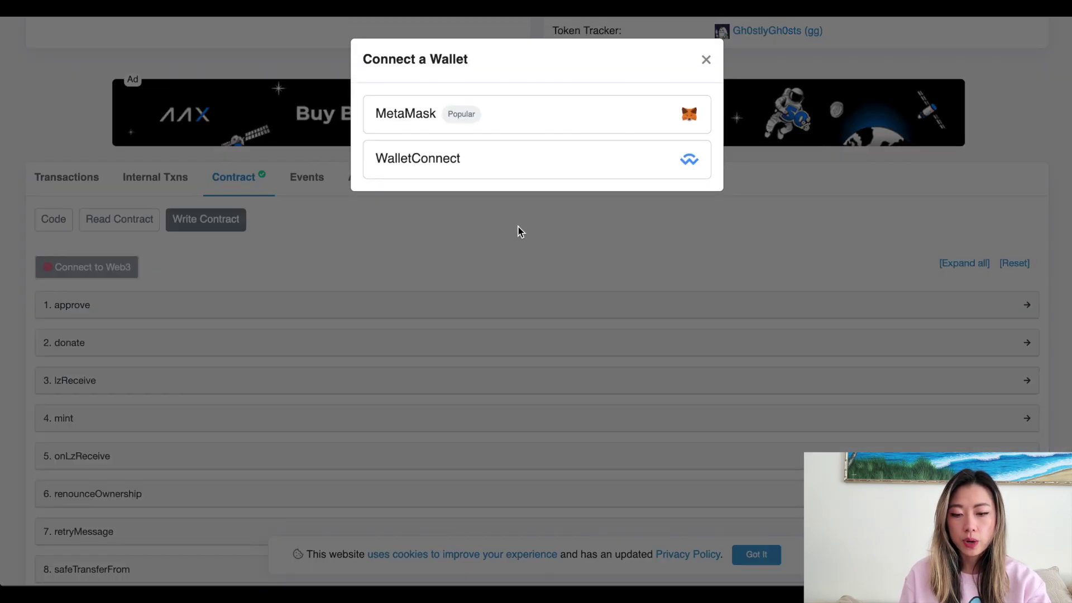
{"action": "left_click", "coordinate": [670, 116]}
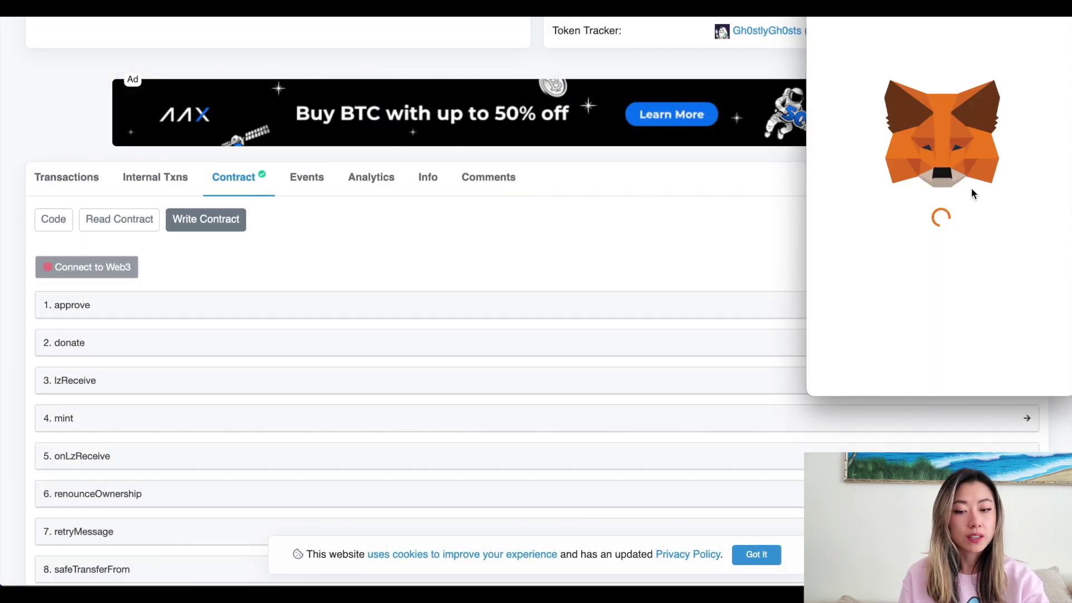
{"action": "left_click", "coordinate": [1031, 373]}
{"action": "left_click", "coordinate": [1031, 374]}
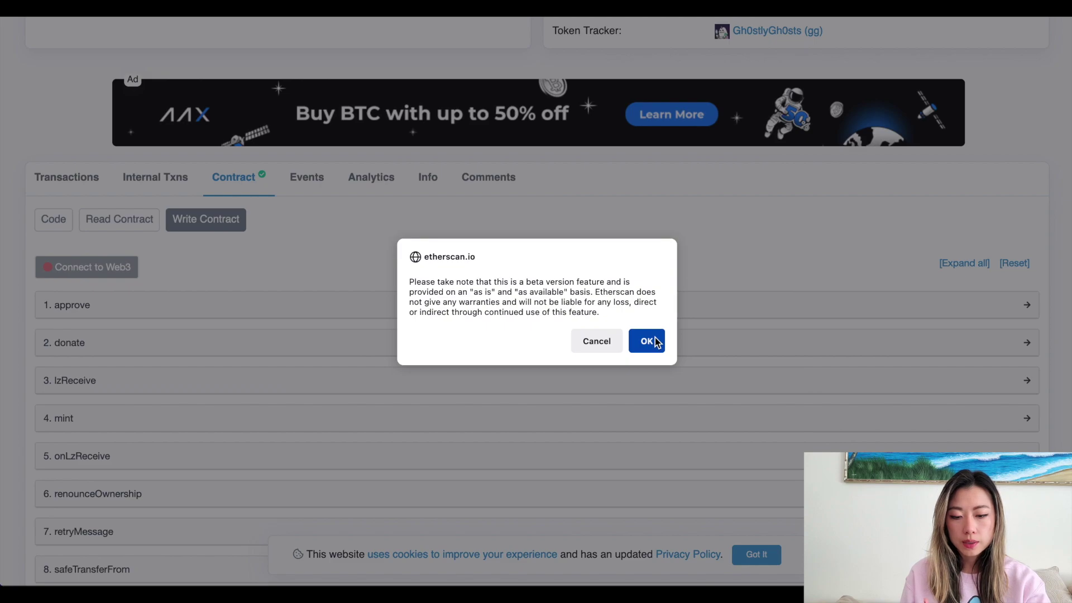
{"action": "left_click", "coordinate": [647, 342]}
{"action": "scroll", "coordinate": [505, 285], "scroll_direction": "down", "scroll_amount": 4}
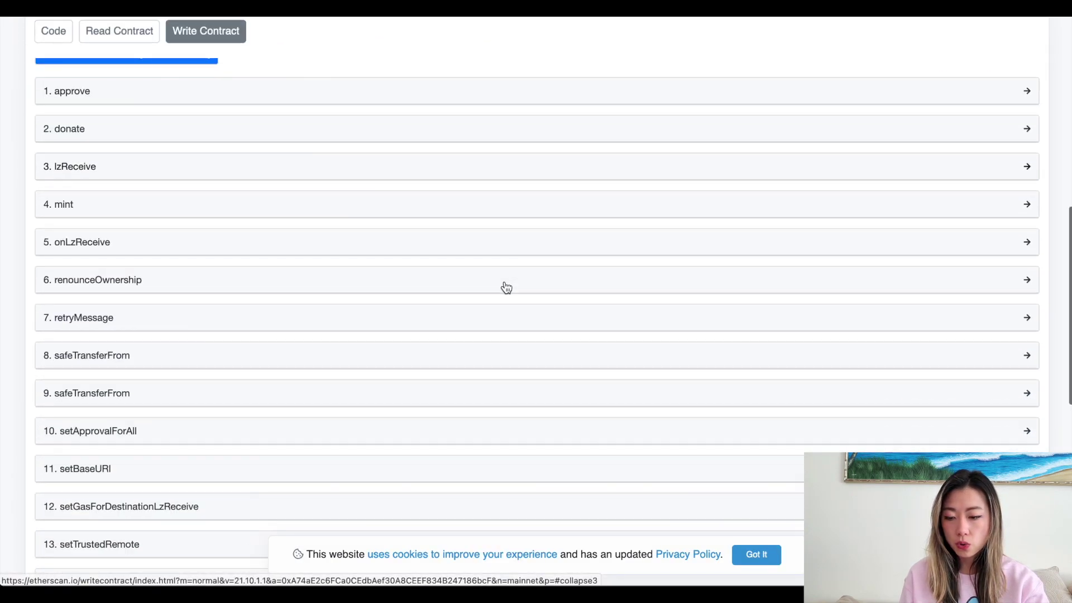
Step: Expand 16. traverseChains and enter .008 as the payable ether amount
{"action": "scroll", "coordinate": [506, 288], "scroll_direction": "down", "scroll_amount": 5}
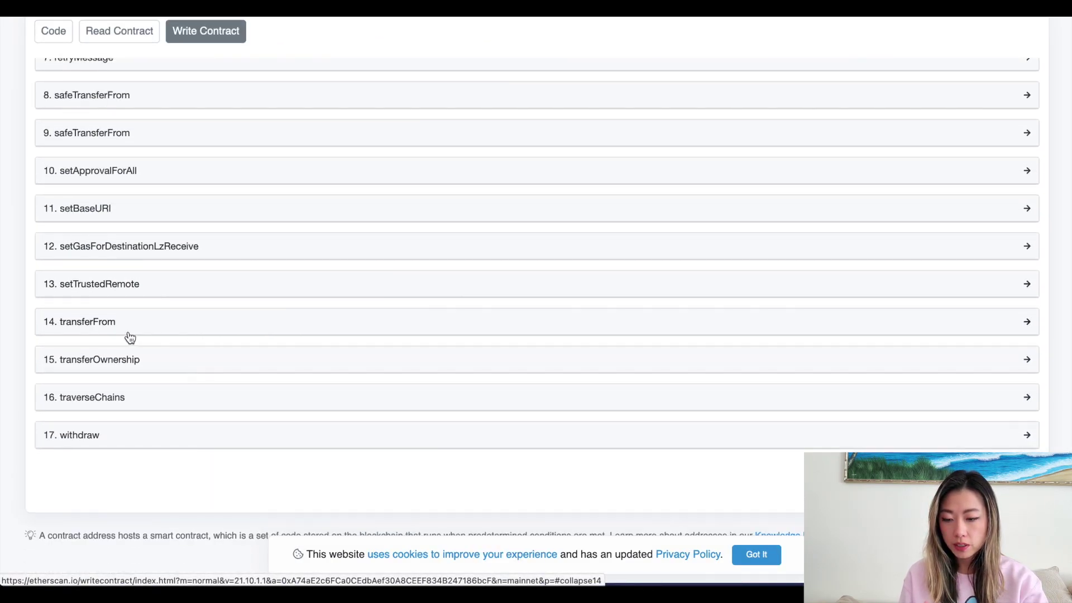
{"action": "left_click", "coordinate": [158, 410]}
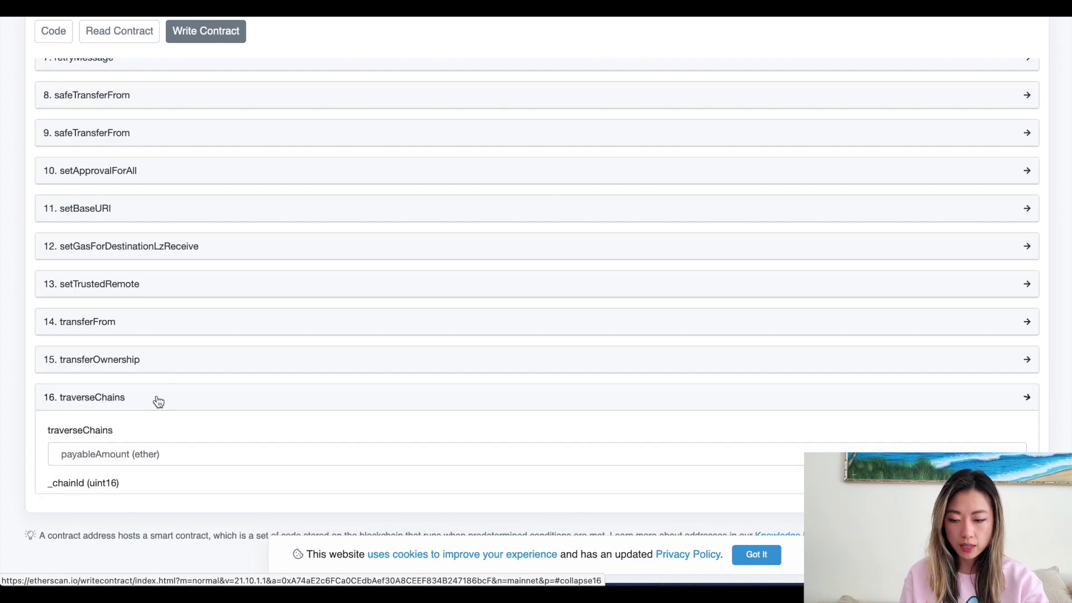
{"action": "scroll", "coordinate": [514, 282], "scroll_direction": "down", "scroll_amount": 3}
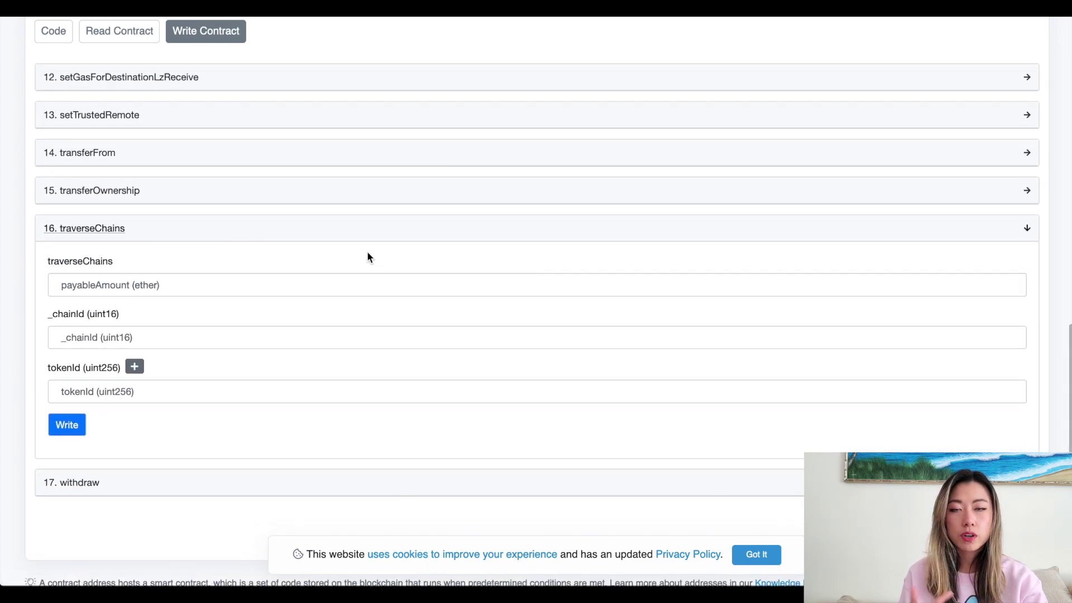
{"action": "scroll", "coordinate": [160, 336], "scroll_direction": "down", "scroll_amount": 1}
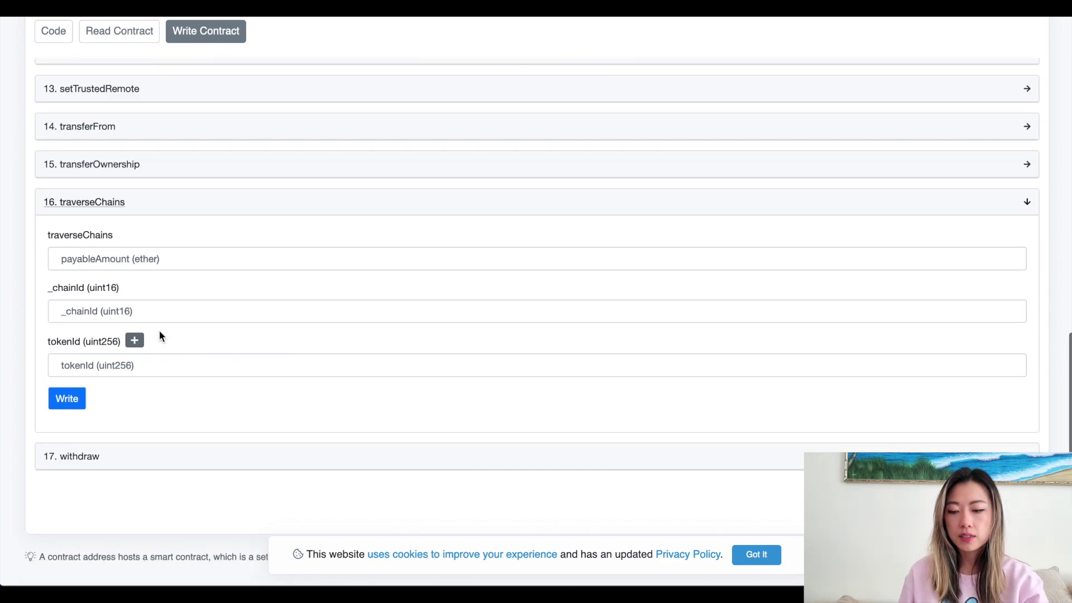
{"action": "left_click", "coordinate": [96, 258]}
{"action": "type", "text": ".008"}
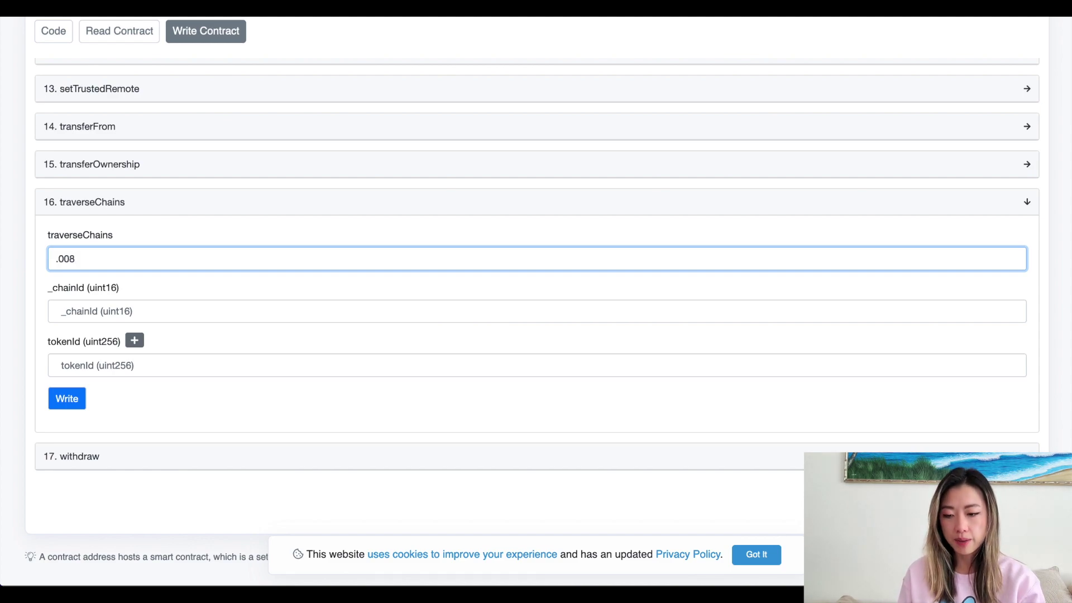
{"action": "left_click", "coordinate": [61, 312]}
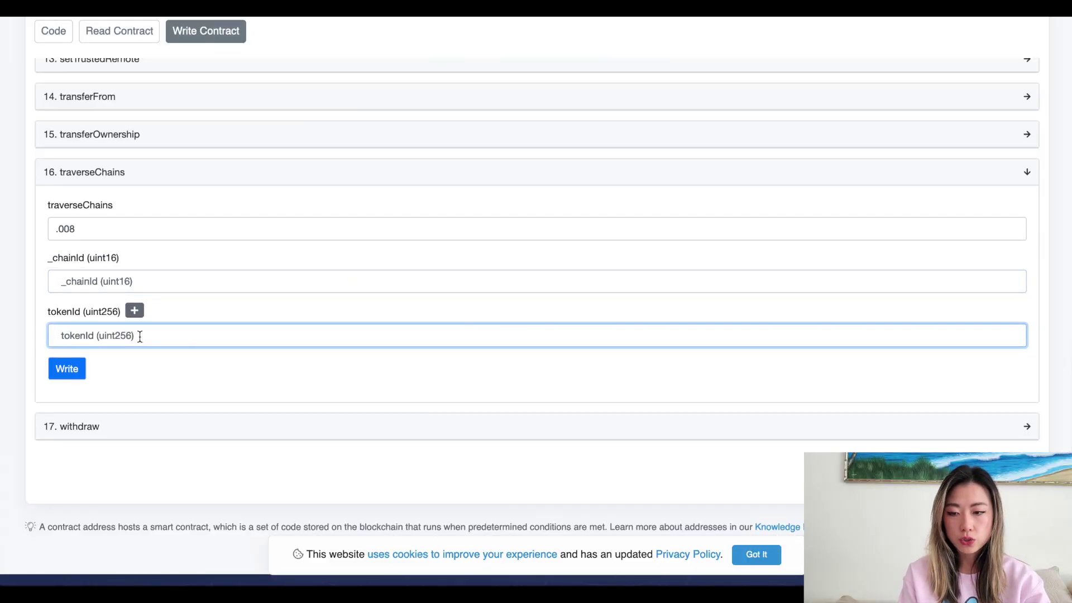
Step: Set _chainId to 2, paste token ID 6633 from the tofuNFT title, and submit Write
{"action": "left_click", "coordinate": [103, 283]}
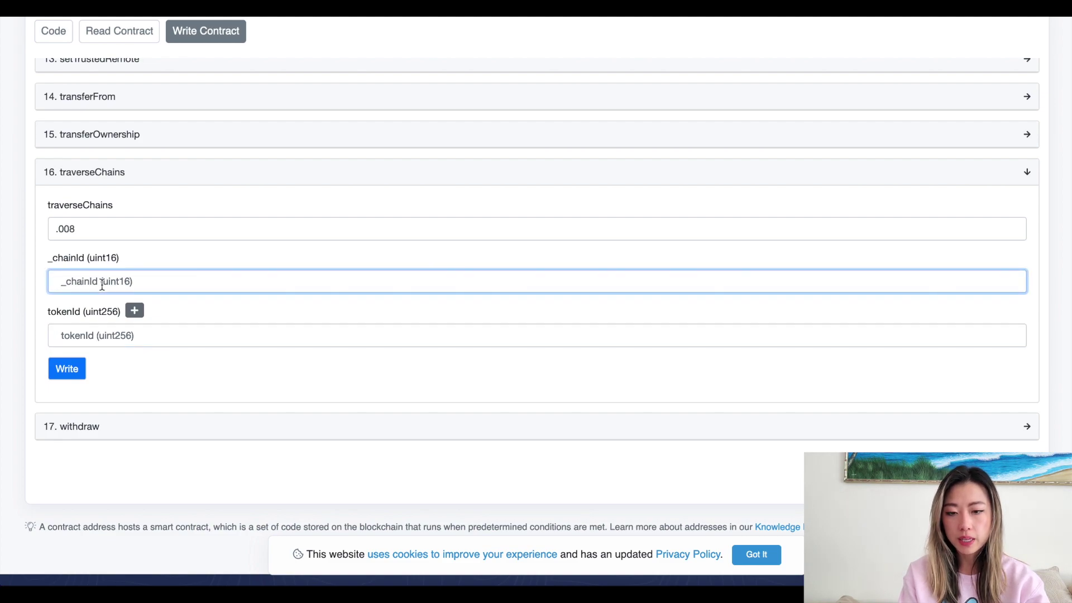
{"action": "type", "text": "2"}
{"action": "left_click", "coordinate": [111, 334]}
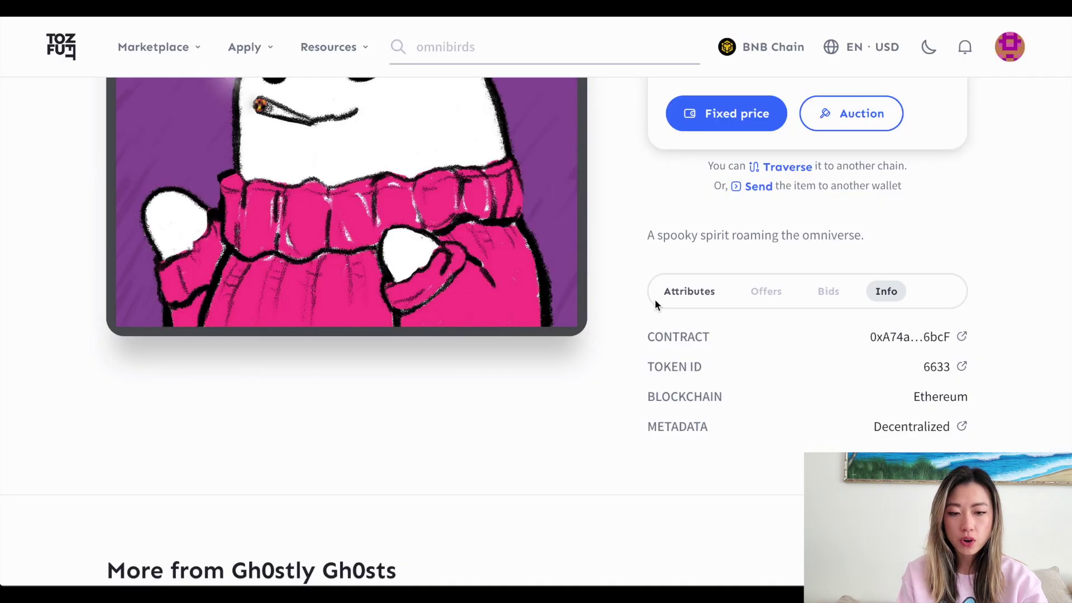
{"action": "scroll", "coordinate": [656, 301], "scroll_direction": "up", "scroll_amount": 5}
{"action": "left_click_drag", "start_coordinate": [766, 230], "coordinate": [684, 229]}
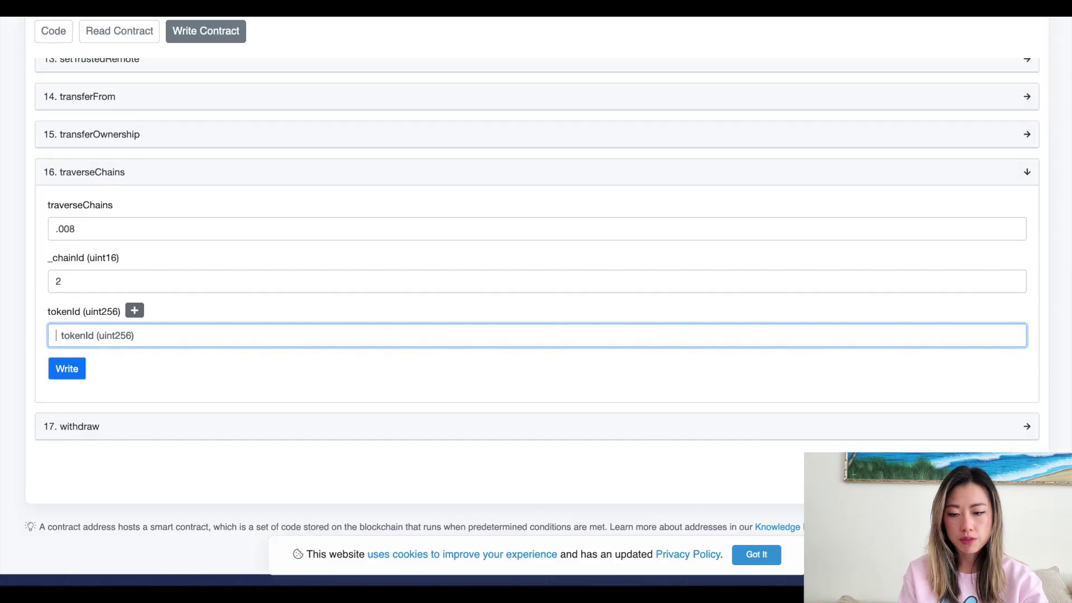
{"action": "type", "text": "6633"}
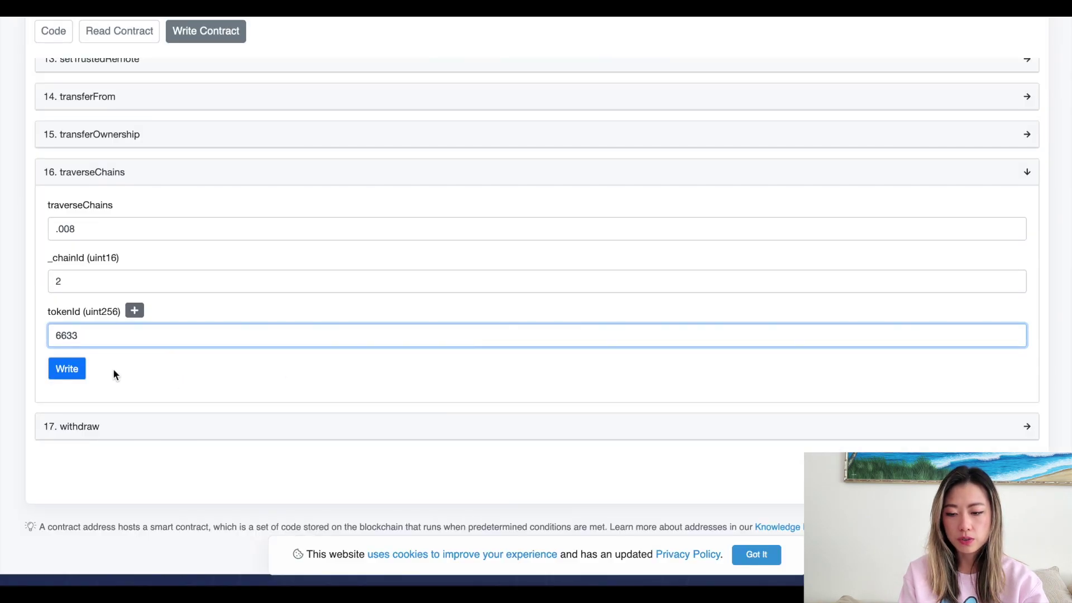
{"action": "left_click", "coordinate": [67, 370]}
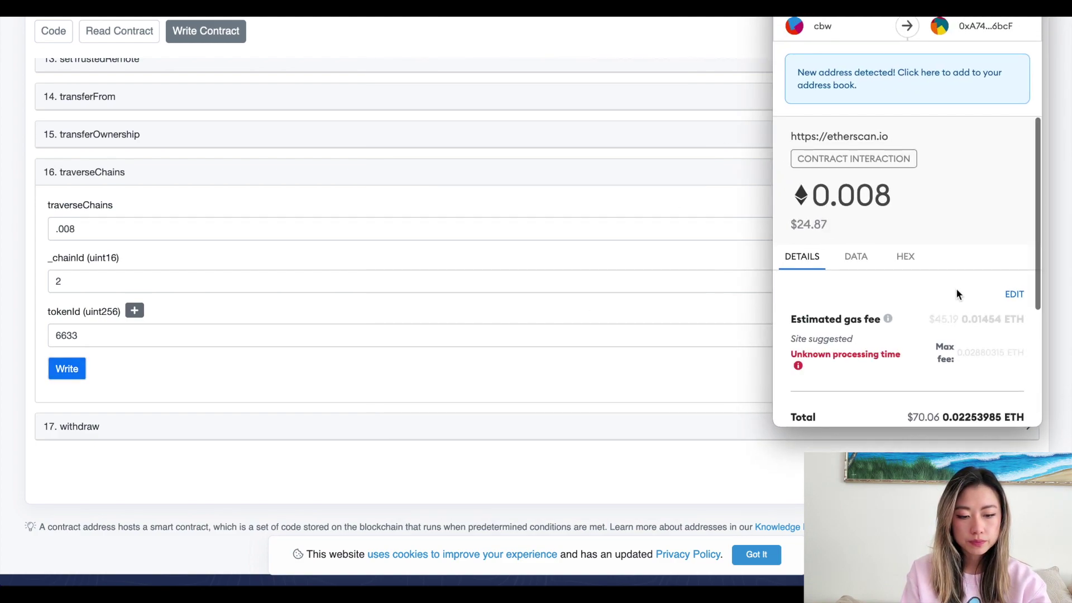
Step: Open MetaMask's gas fee settings down to the editable gas limit and fee fields
{"action": "scroll", "coordinate": [956, 288], "scroll_direction": "down", "scroll_amount": 3}
{"action": "scroll", "coordinate": [957, 324], "scroll_direction": "up", "scroll_amount": 2}
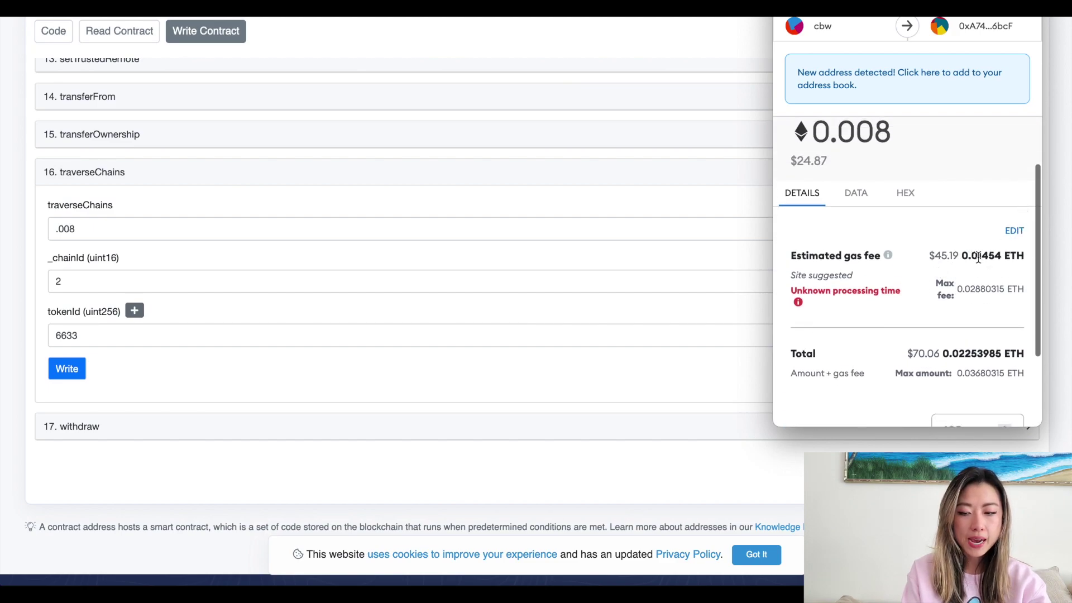
{"action": "left_click", "coordinate": [1016, 232]}
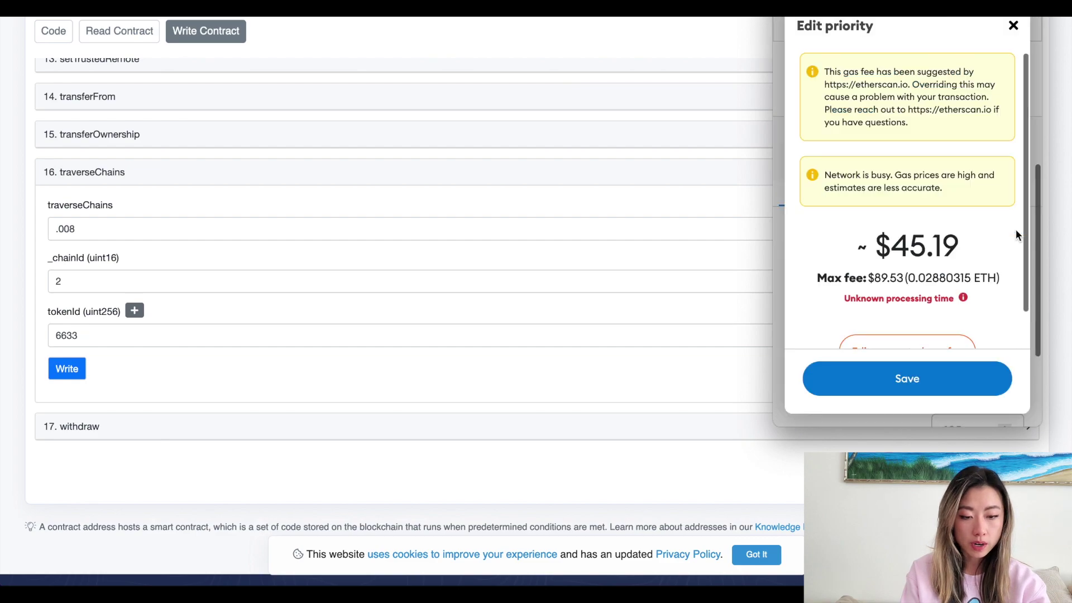
{"action": "scroll", "coordinate": [981, 262], "scroll_direction": "down", "scroll_amount": 1}
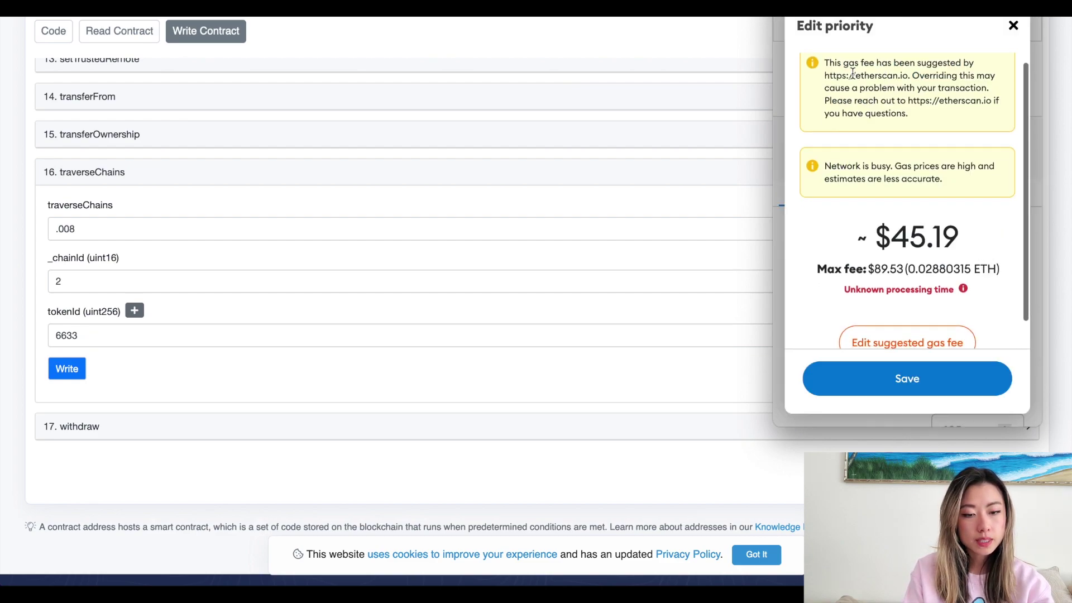
{"action": "scroll", "coordinate": [832, 70], "scroll_direction": "up", "scroll_amount": 1}
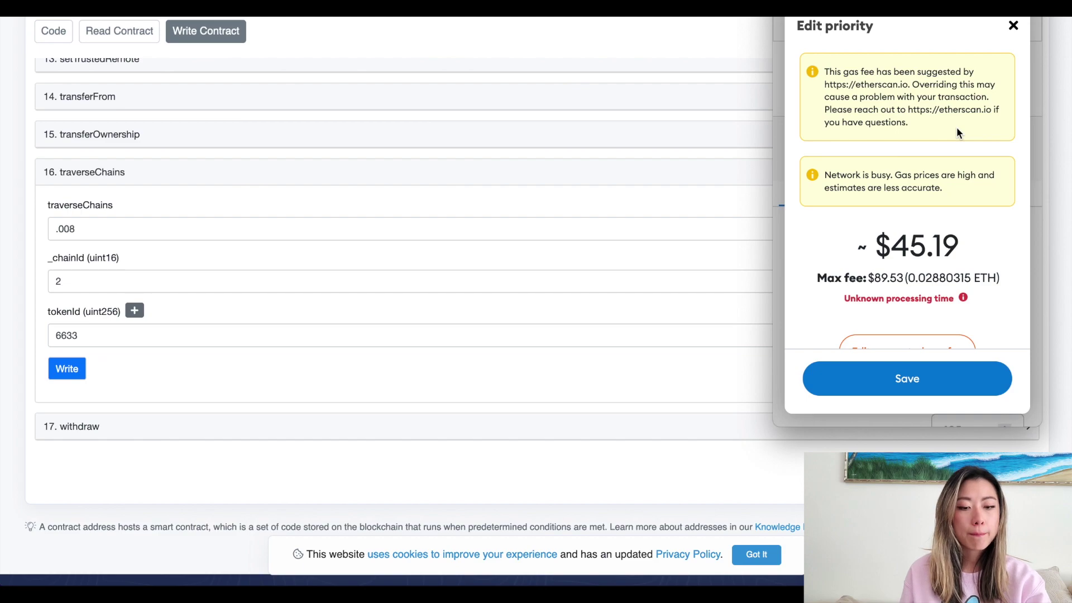
{"action": "scroll", "coordinate": [956, 129], "scroll_direction": "down", "scroll_amount": 2}
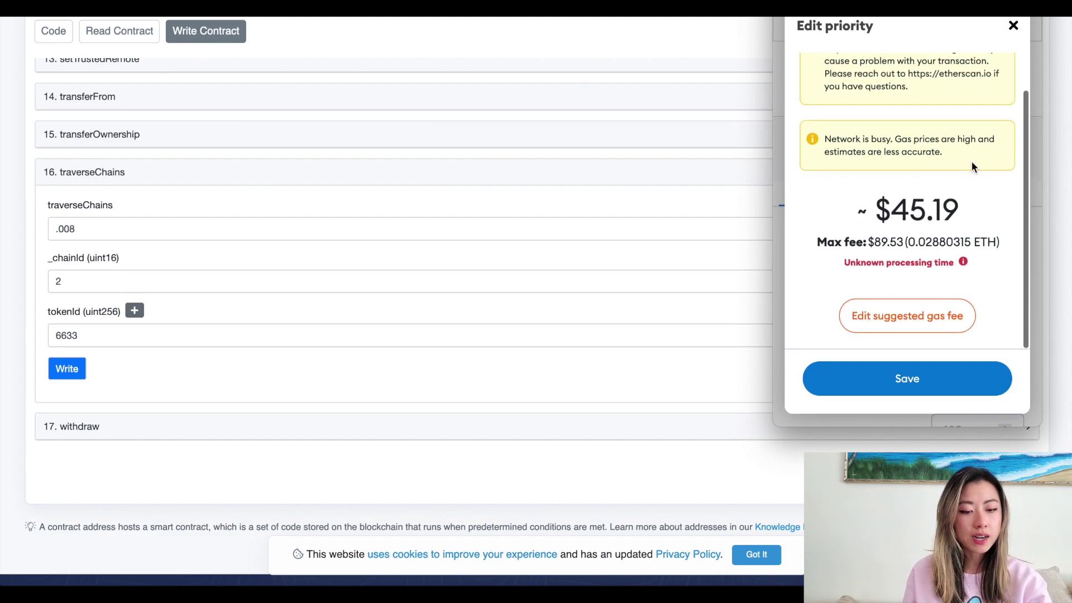
{"action": "left_click", "coordinate": [949, 330]}
{"action": "scroll", "coordinate": [948, 280], "scroll_direction": "down", "scroll_amount": 3}
Step: Set max priority fee 1.5 and max fee 50 GWEI, save, then reject the transaction
{"action": "left_click", "coordinate": [828, 236]}
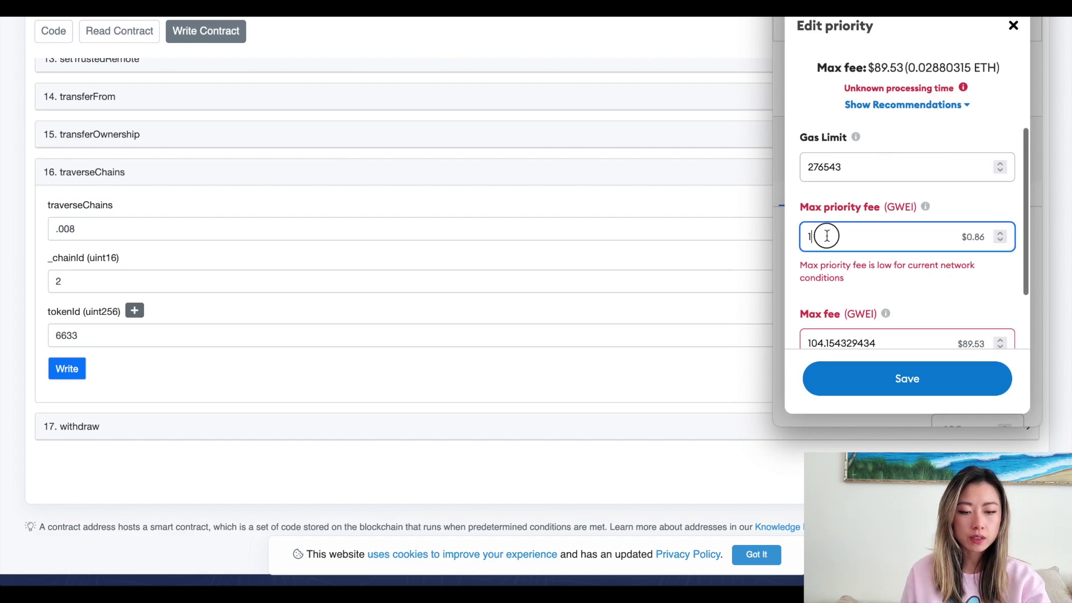
{"action": "type", "text": ".5"}
{"action": "scroll", "coordinate": [858, 254], "scroll_direction": "down", "scroll_amount": 1}
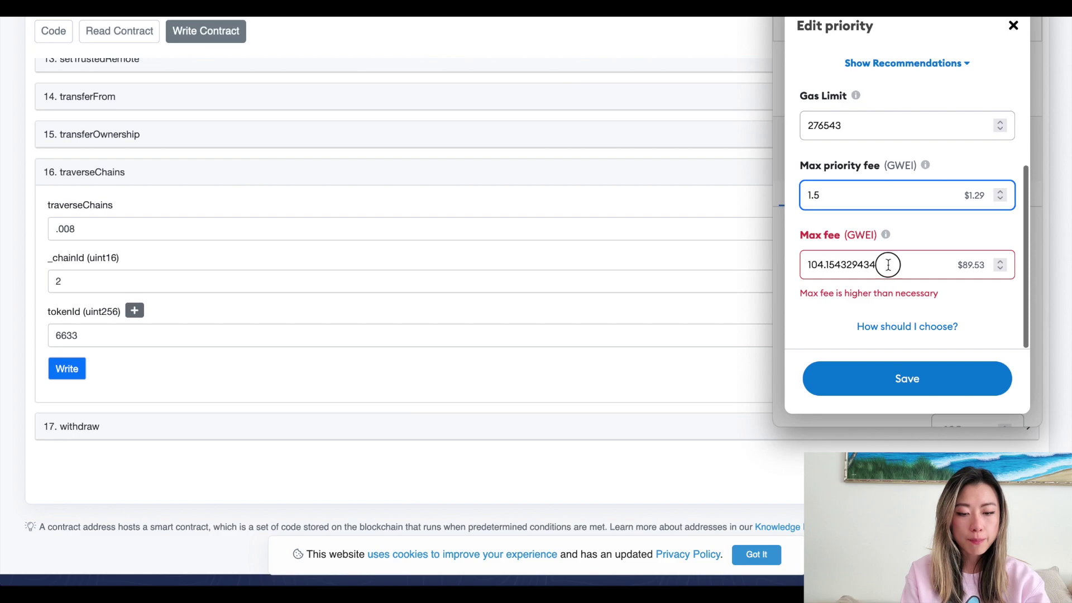
{"action": "left_click", "coordinate": [895, 269]}
{"action": "left_click_drag", "start_coordinate": [896, 269], "coordinate": [751, 264]}
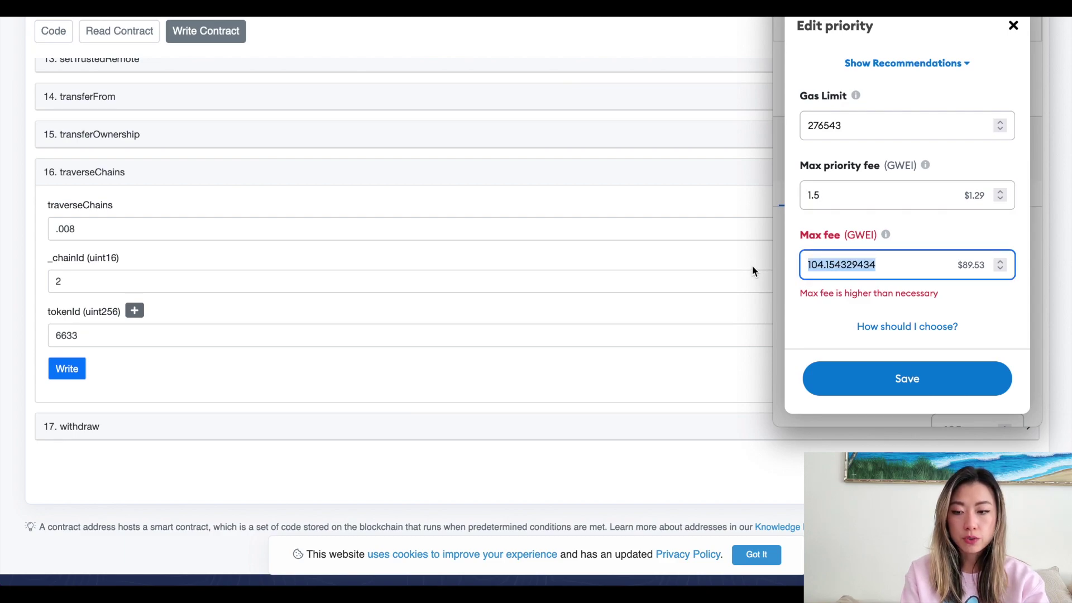
{"action": "type", "text": "50"}
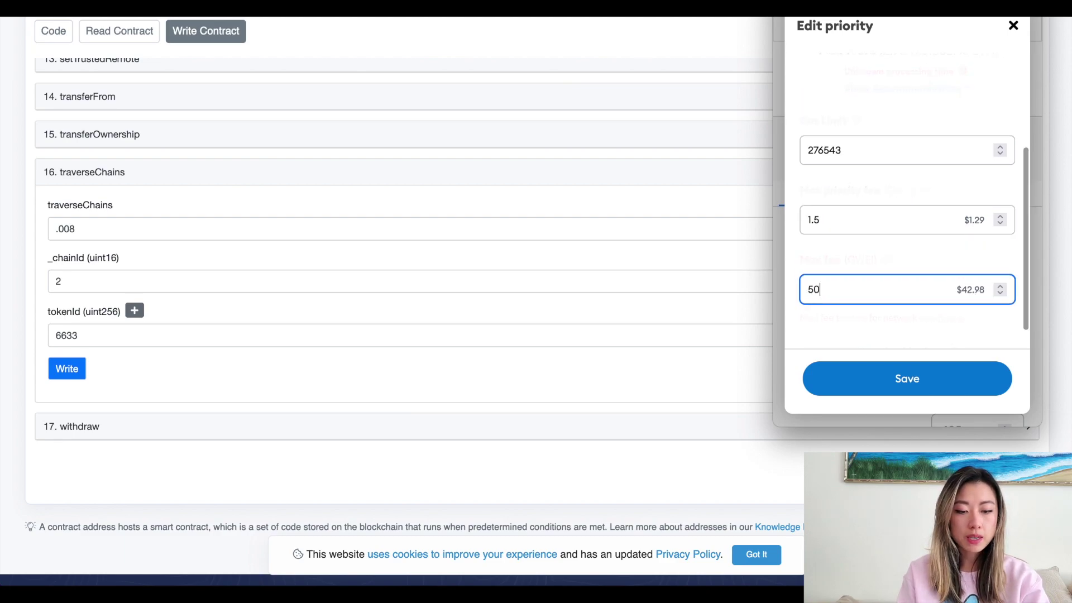
{"action": "left_click", "coordinate": [933, 363]}
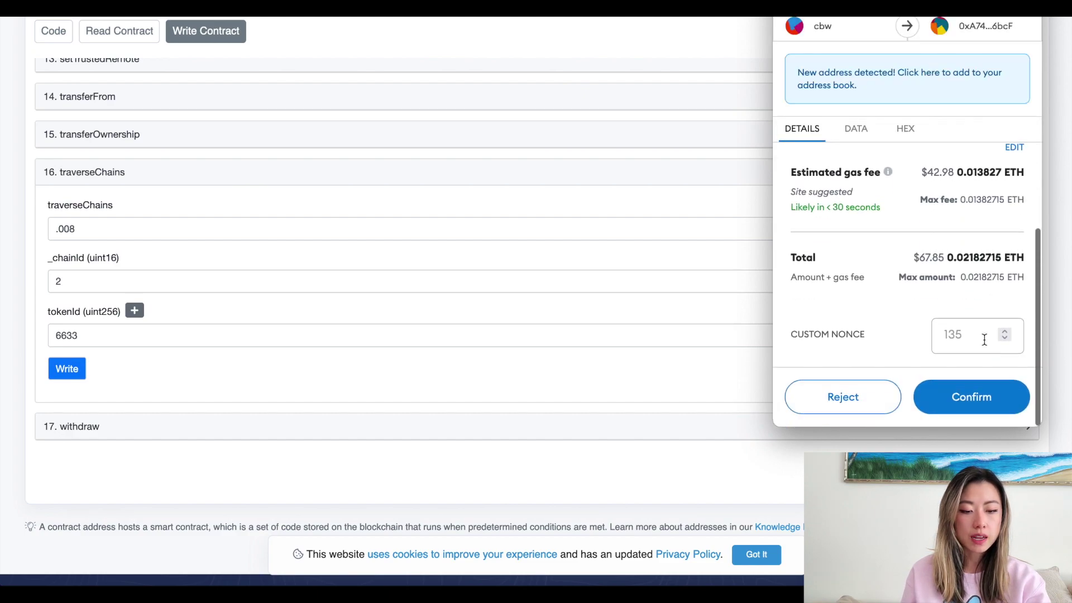
{"action": "left_click", "coordinate": [843, 399]}
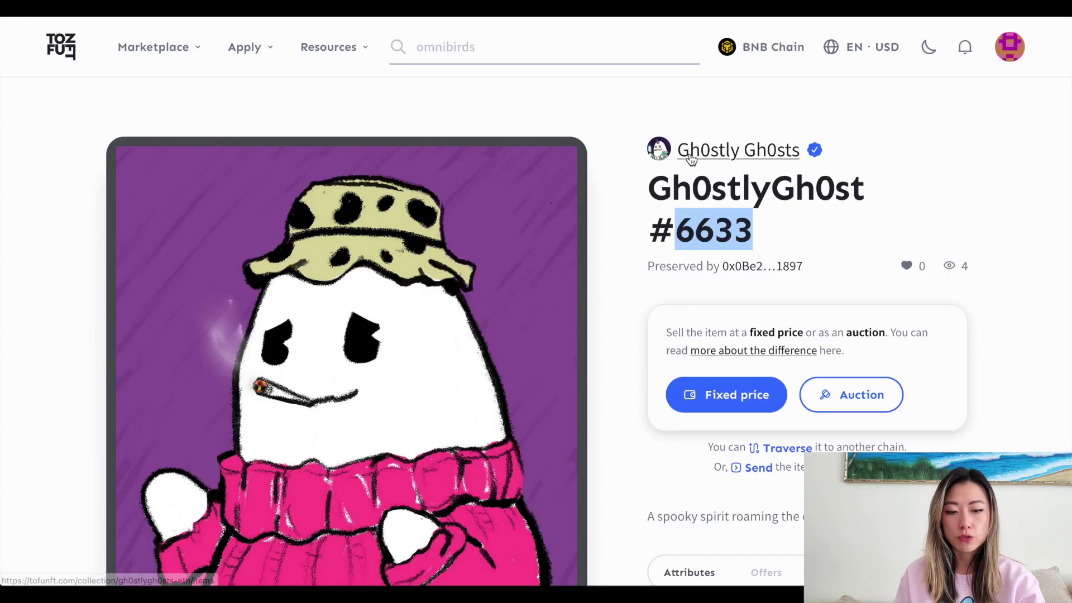
Step: Scroll to Gh0stlyGh0st #6633's Info details and highlight the BLOCKCHAIN row reading Ethereum
{"action": "scroll", "coordinate": [966, 102], "scroll_direction": "down", "scroll_amount": 2}
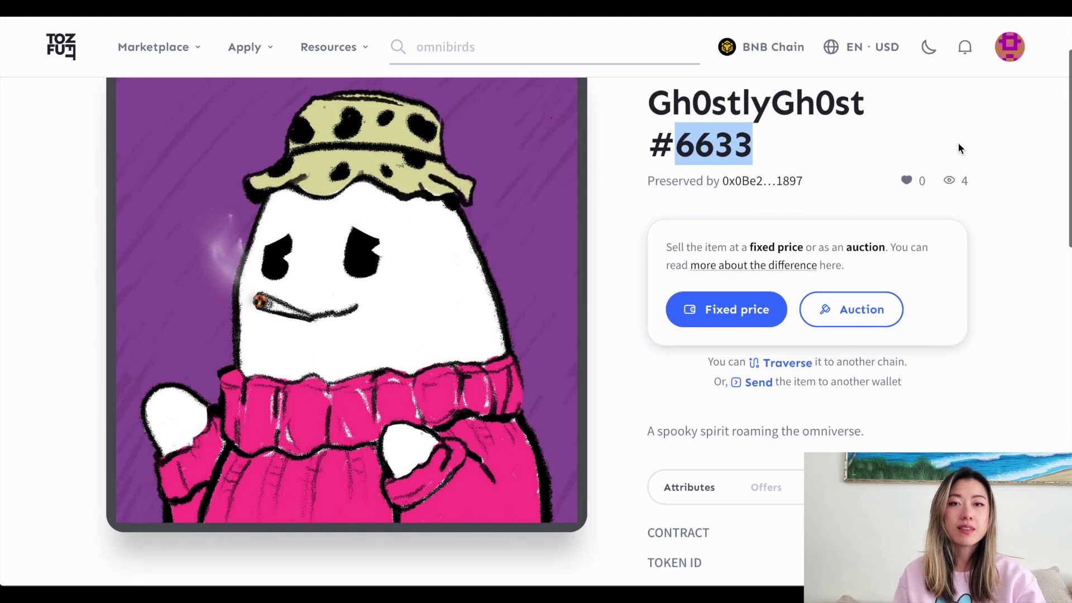
{"action": "scroll", "coordinate": [959, 148], "scroll_direction": "down", "scroll_amount": 5}
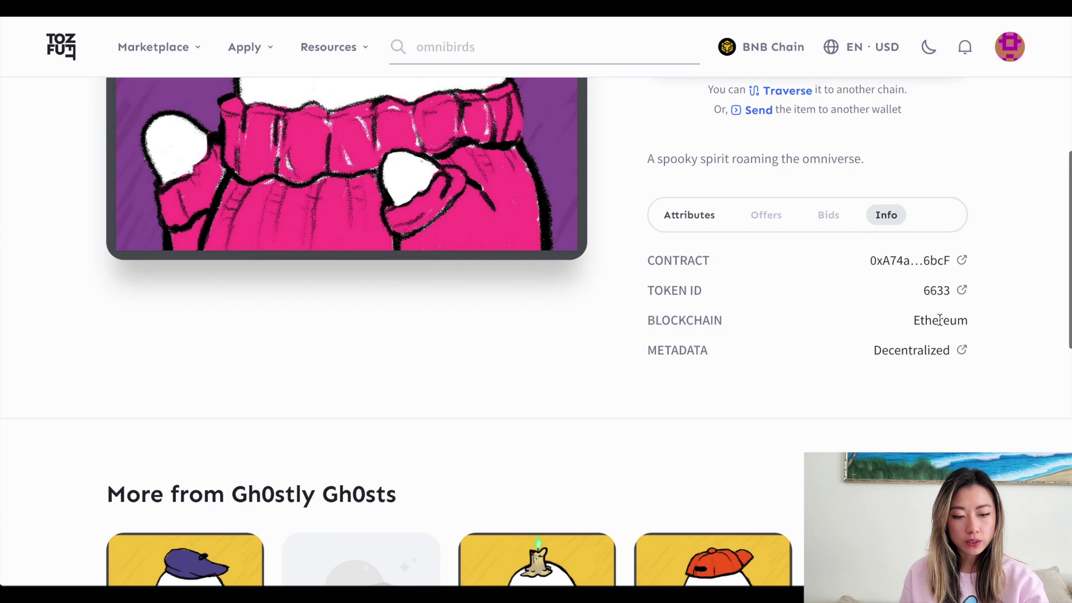
{"action": "left_click_drag", "start_coordinate": [652, 320], "coordinate": [1000, 318]}
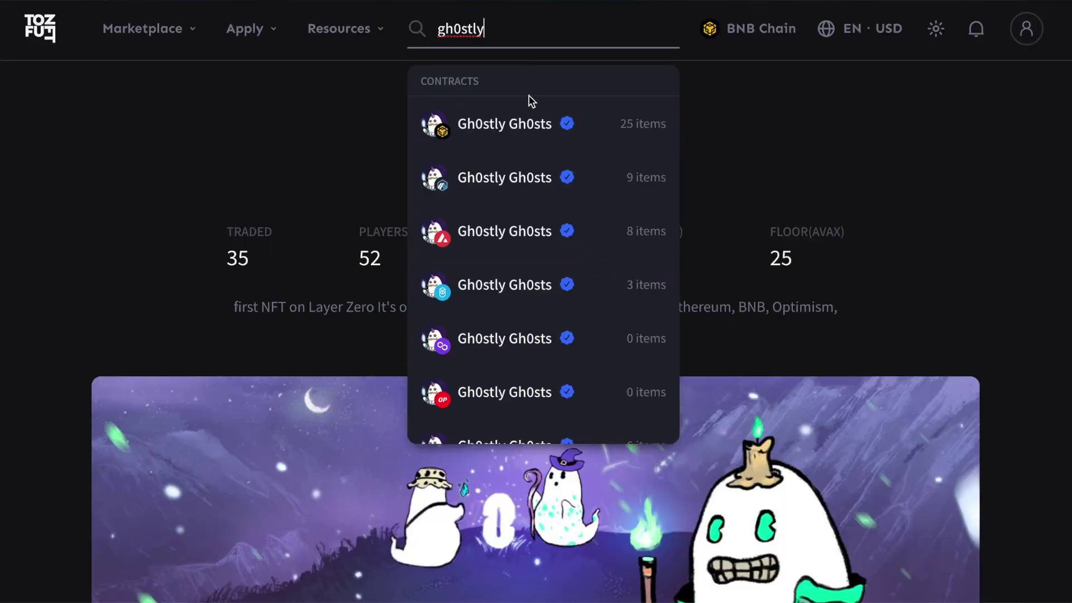
Step: Check the BNB Chain Gh0stly Gh0sts floor price of 4 and switch the site to light mode
{"action": "scroll", "coordinate": [539, 137], "scroll_direction": "down", "scroll_amount": 3}
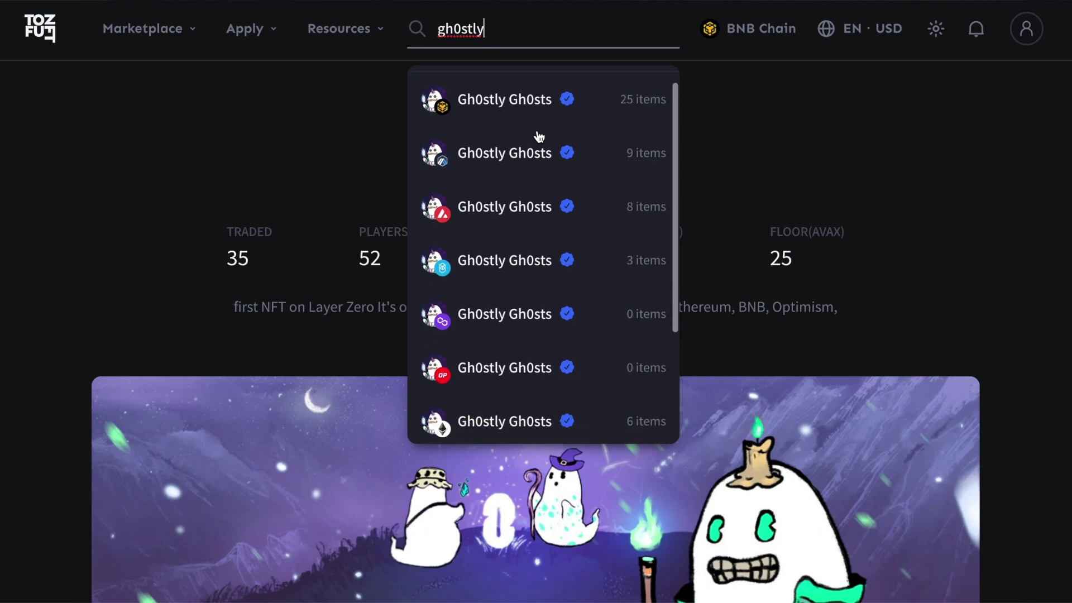
{"action": "scroll", "coordinate": [539, 137], "scroll_direction": "up", "scroll_amount": 3}
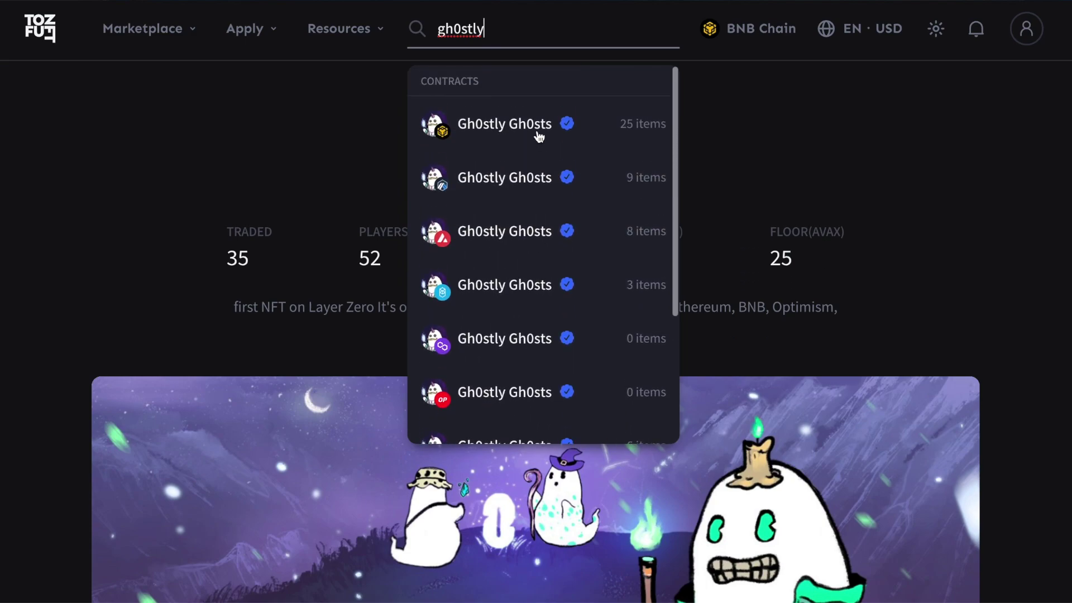
{"action": "left_click", "coordinate": [539, 137]}
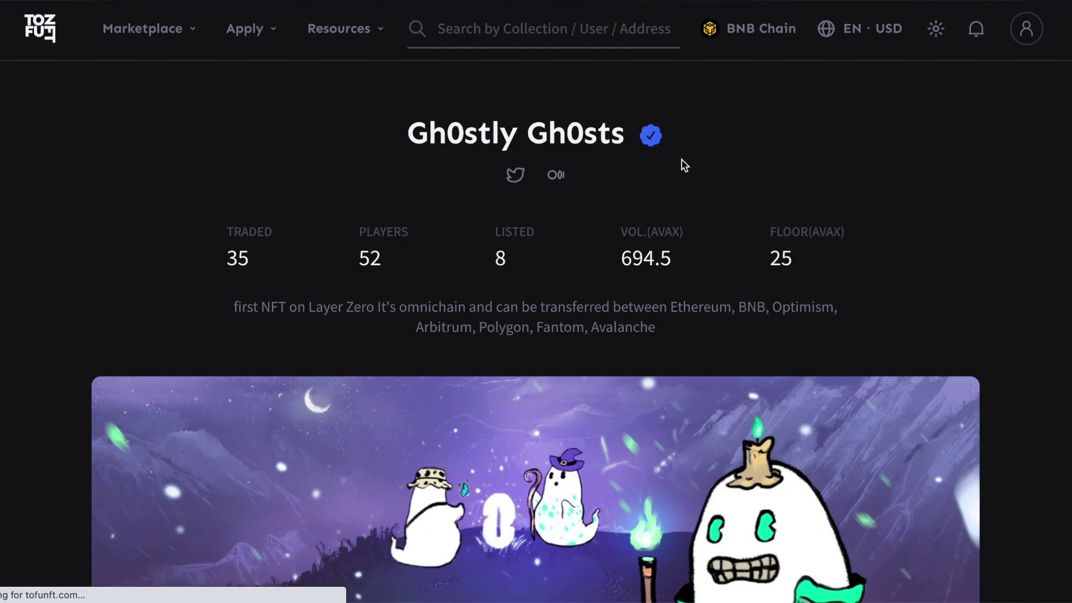
{"action": "left_click_drag", "start_coordinate": [772, 233], "coordinate": [807, 263]}
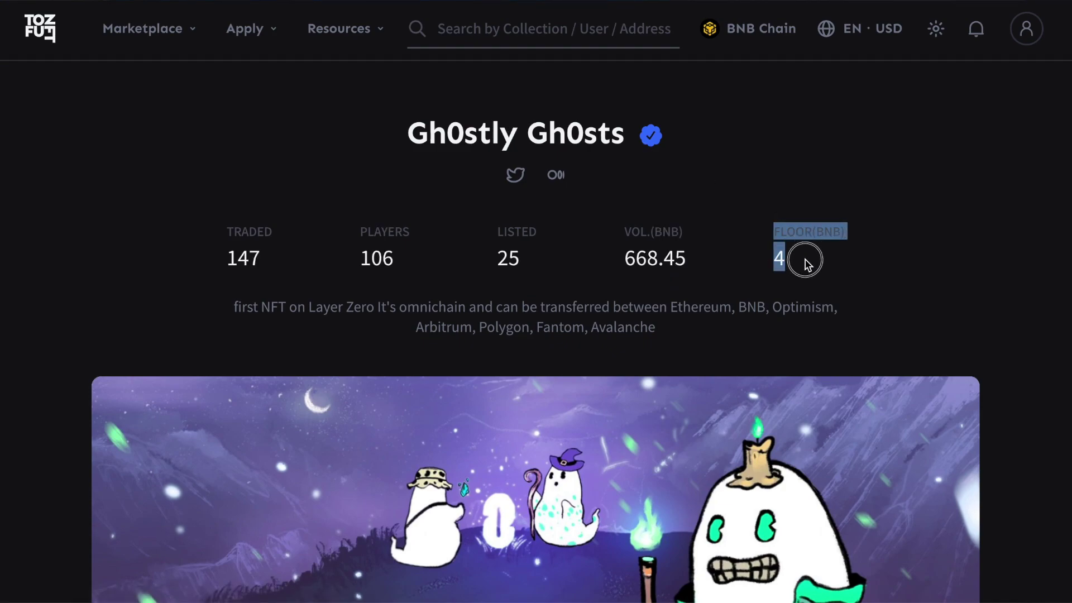
{"action": "left_click", "coordinate": [814, 277]}
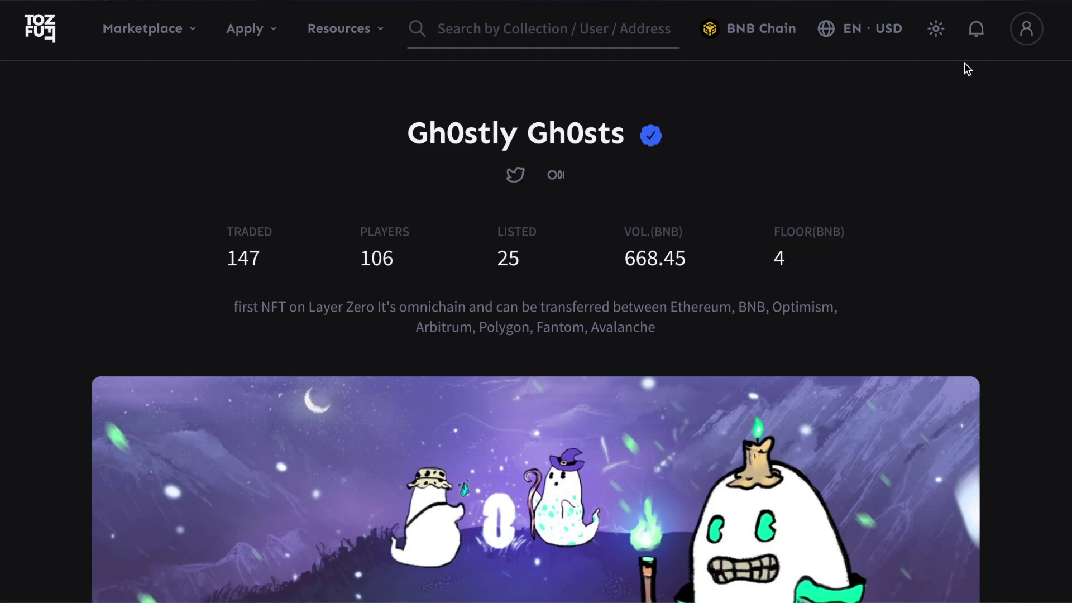
{"action": "left_click", "coordinate": [937, 34]}
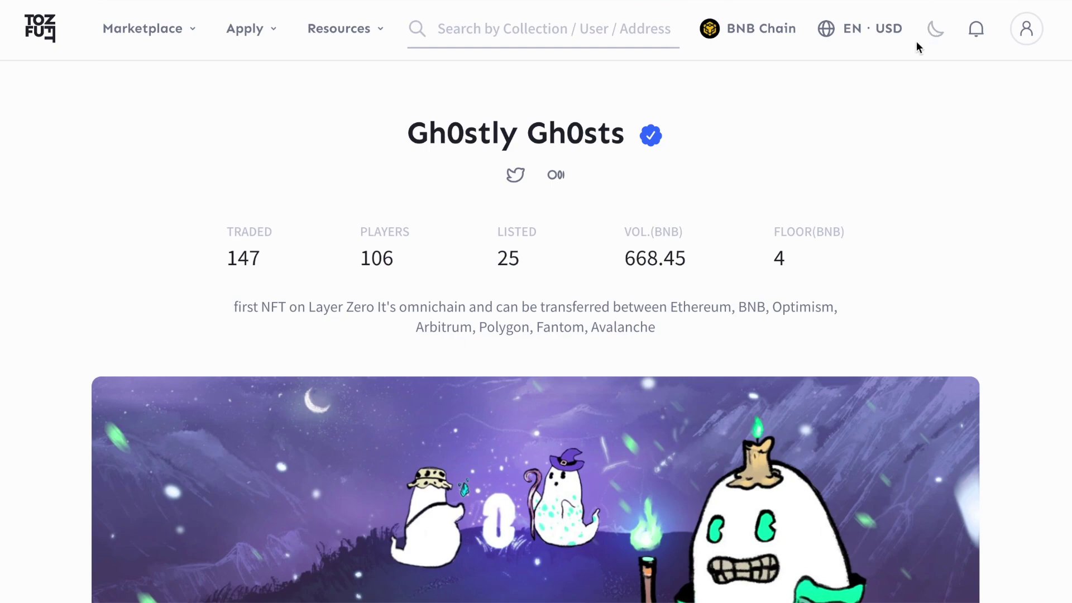
Step: Search 'gh0' and check the 9-item Gh0stly Gh0sts collection's floor price of 0.52 ETH
{"action": "left_click", "coordinate": [478, 36]}
{"action": "type", "text": "gh0"}
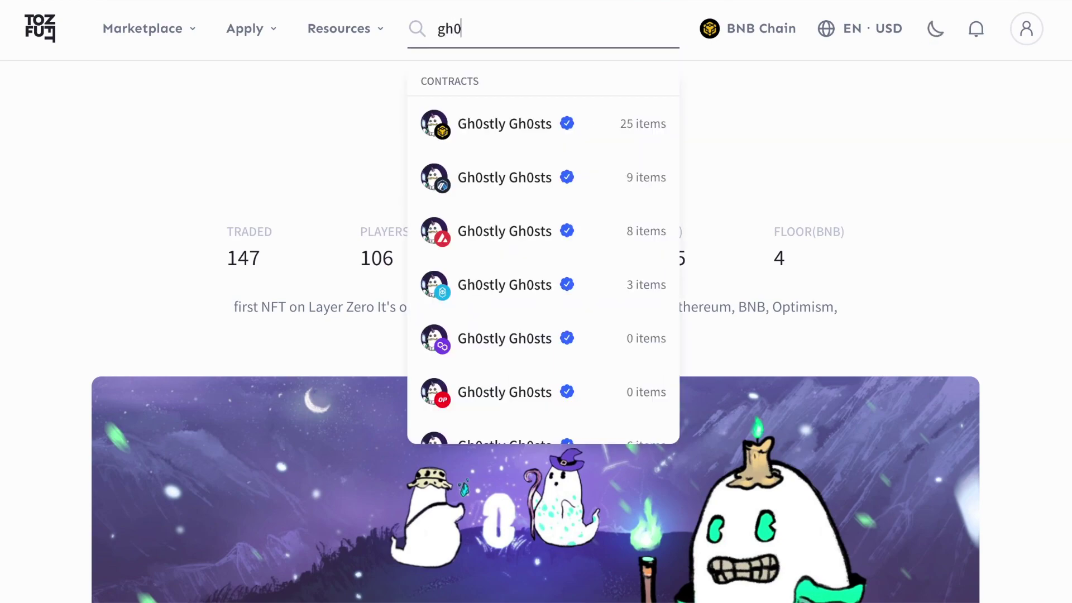
{"action": "left_click", "coordinate": [495, 185]}
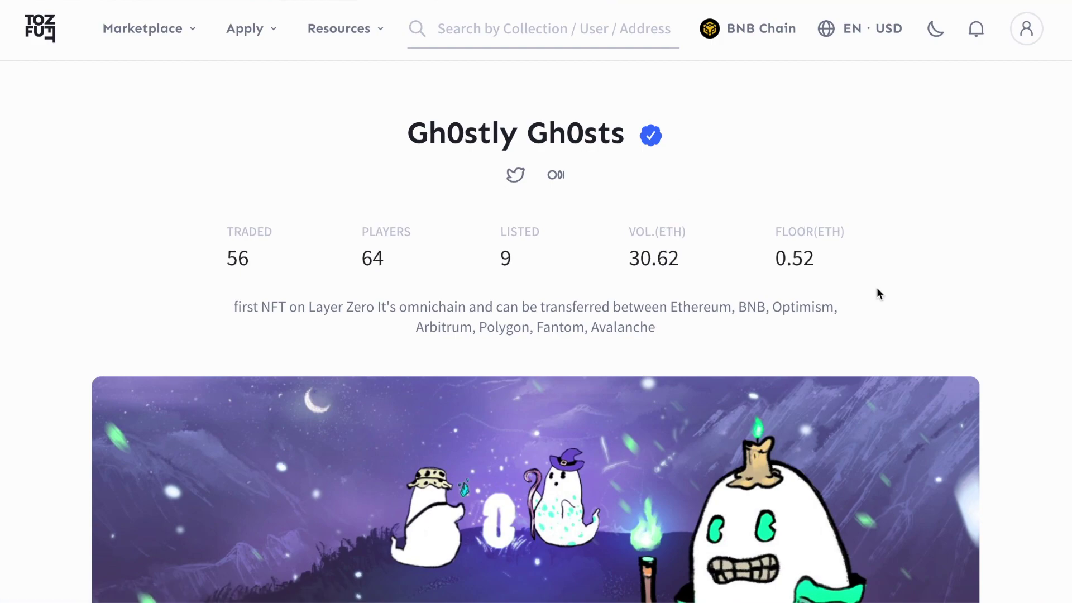
{"action": "left_click_drag", "start_coordinate": [770, 232], "coordinate": [818, 270]}
{"action": "left_click", "coordinate": [819, 270]}
Step: View the MATIC-priced Gh0stly Gh0sts collection, then note the Fantom floor price of 1,400 FTM
{"action": "left_click", "coordinate": [547, 35]}
{"action": "type", "text": "gh0stl"}
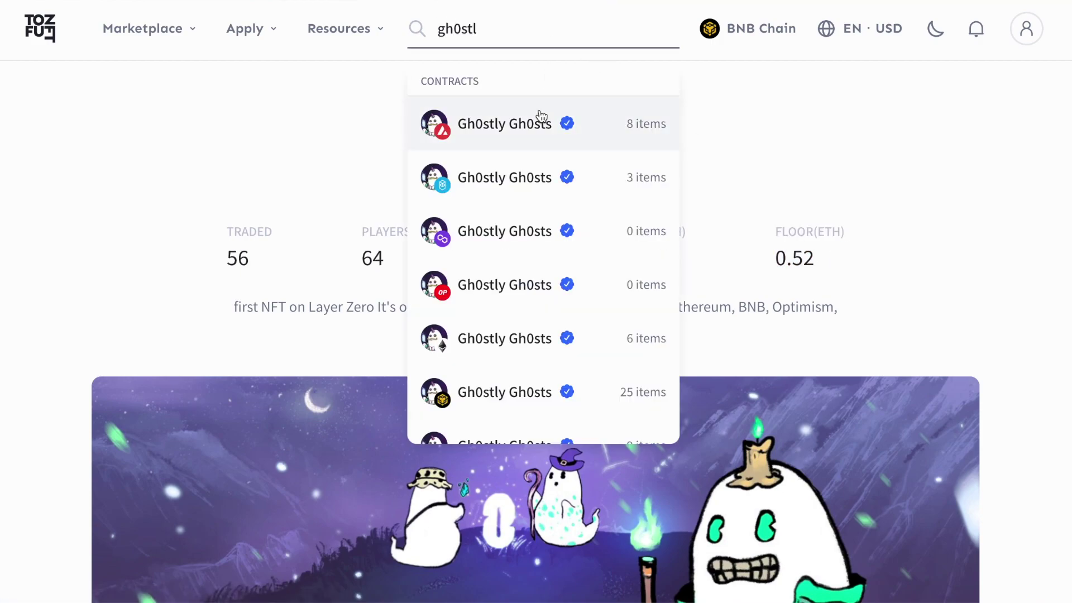
{"action": "left_click", "coordinate": [509, 246]}
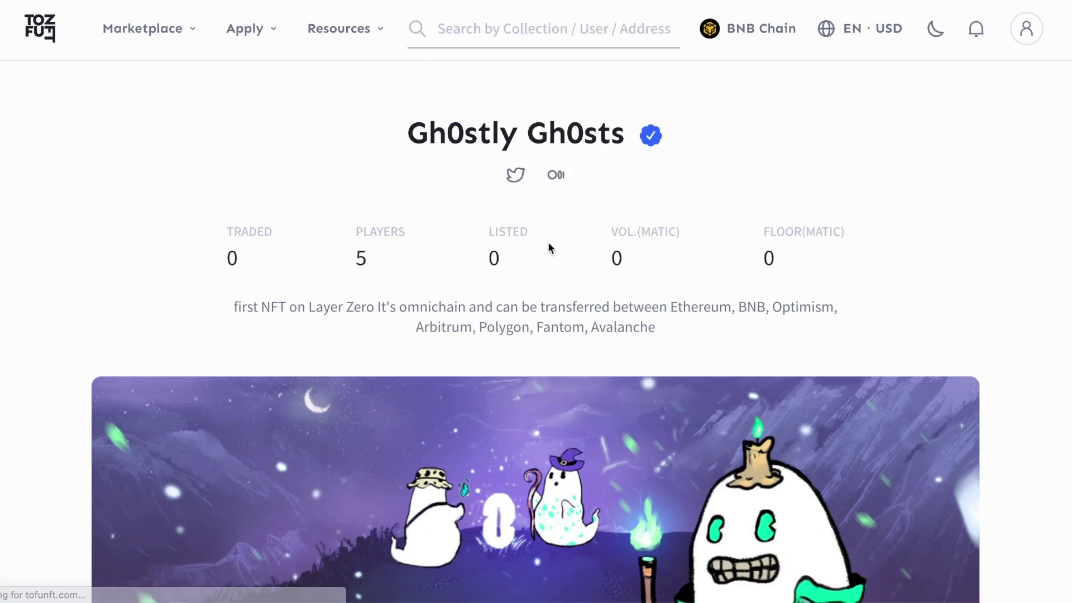
{"action": "left_click", "coordinate": [485, 28]}
{"action": "type", "text": "gh0stly"}
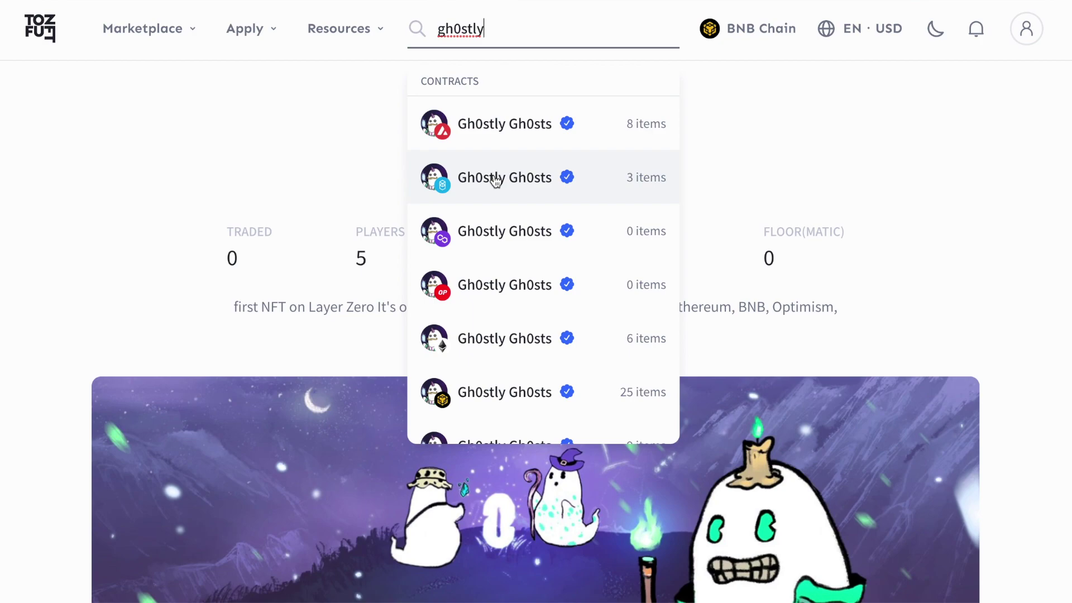
{"action": "left_click", "coordinate": [496, 179]}
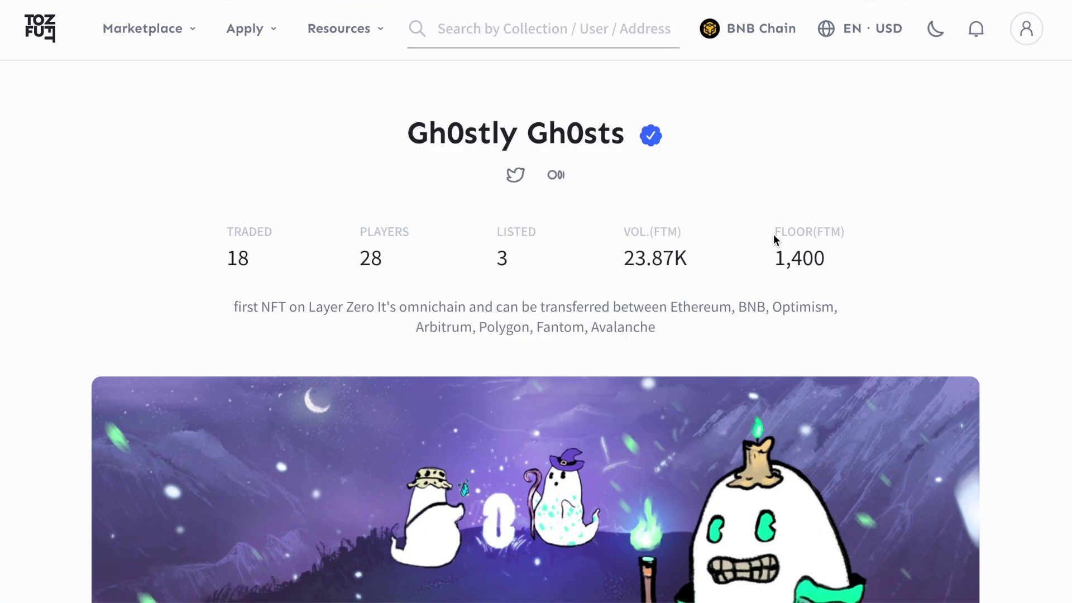
{"action": "left_click_drag", "start_coordinate": [774, 239], "coordinate": [830, 268]}
Step: Search 'gh0stly' and check the Optimism Gh0stly Gh0sts floor price of 0.84 ETH
{"action": "left_click", "coordinate": [510, 22]}
{"action": "type", "text": "gh0stly"}
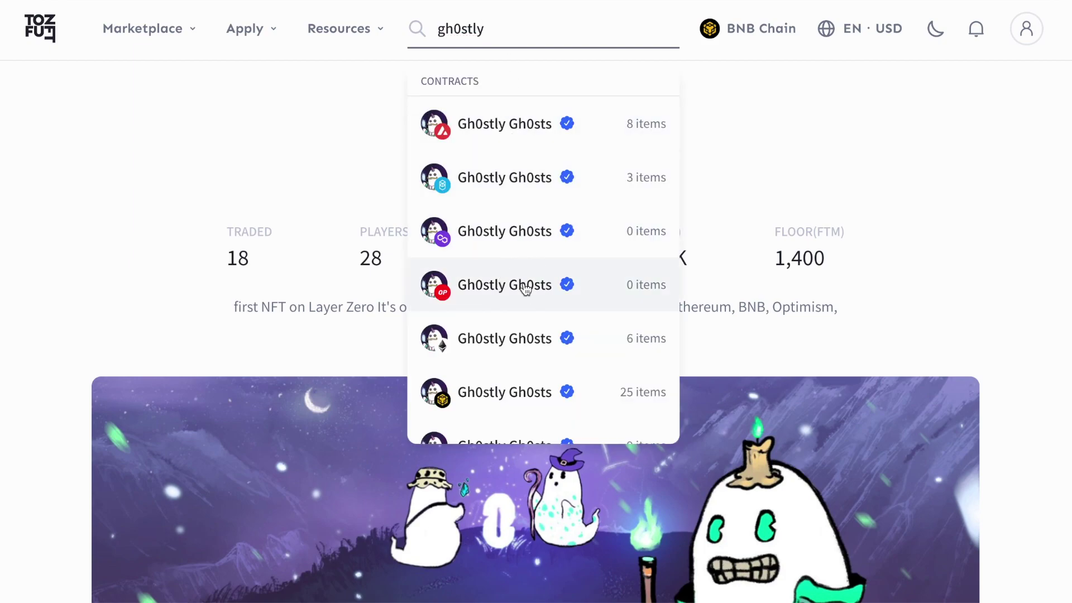
{"action": "left_click", "coordinate": [525, 287]}
{"action": "left_click_drag", "start_coordinate": [781, 244], "coordinate": [821, 268]}
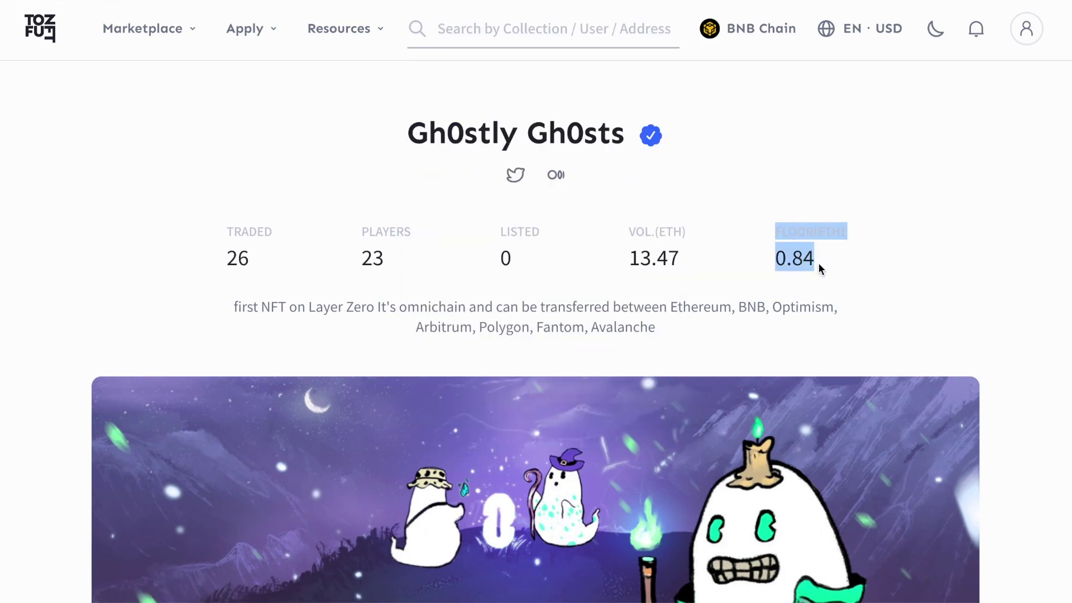
{"action": "left_click", "coordinate": [809, 259]}
Step: Open the 6-item Ethereum Gh0stly Gh0sts collection, then the 9-item one on OpenSea
{"action": "left_click", "coordinate": [504, 33]}
{"action": "type", "text": "gh0stly"}
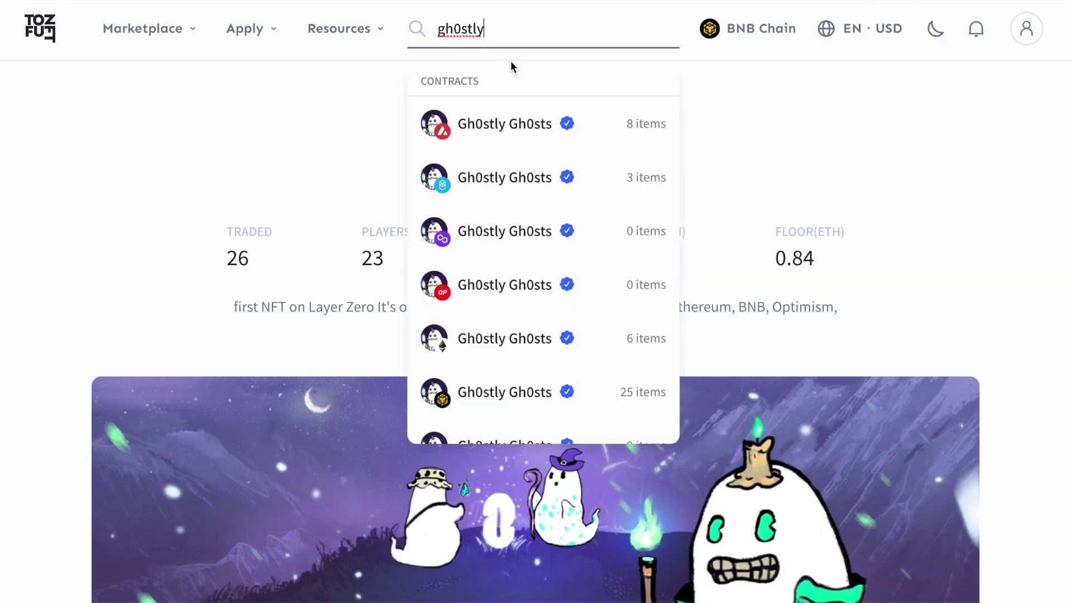
{"action": "scroll", "coordinate": [531, 232], "scroll_direction": "down", "scroll_amount": 2}
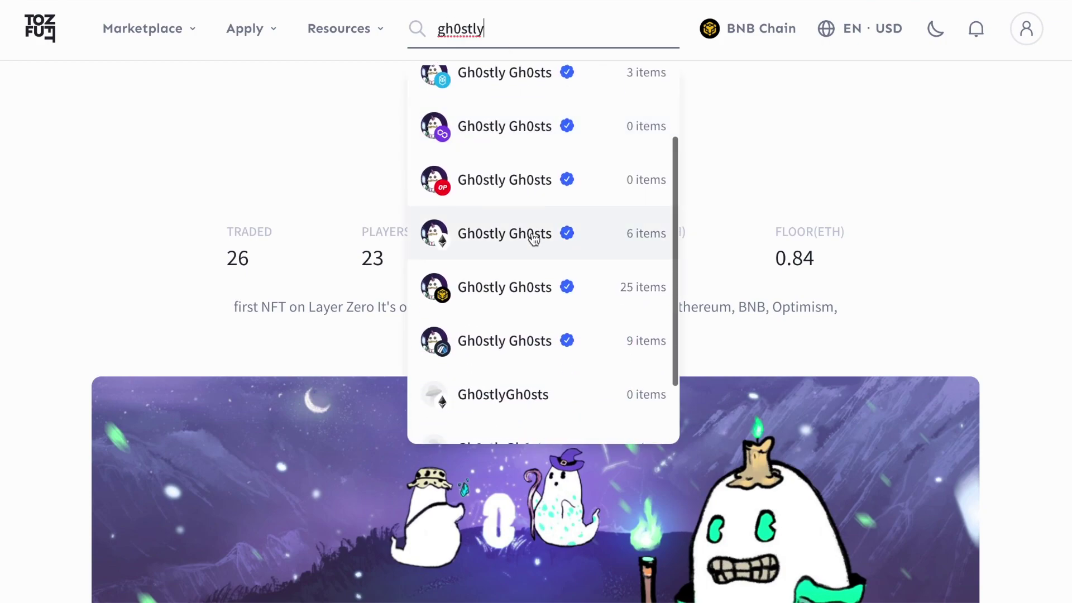
{"action": "left_click", "coordinate": [534, 234]}
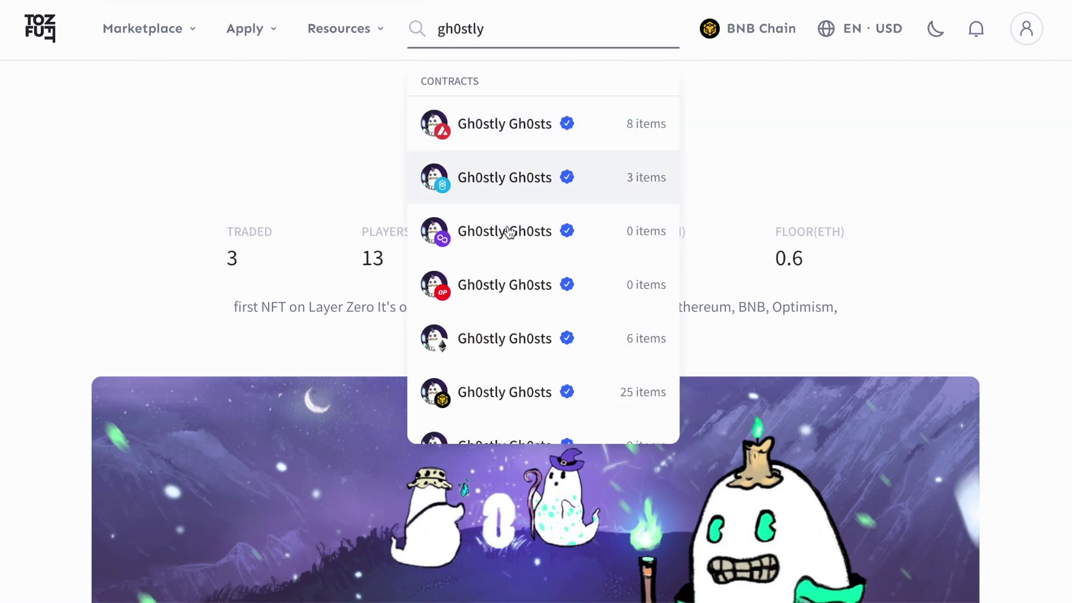
{"action": "scroll", "coordinate": [510, 301], "scroll_direction": "down", "scroll_amount": 3}
{"action": "left_click", "coordinate": [506, 293]}
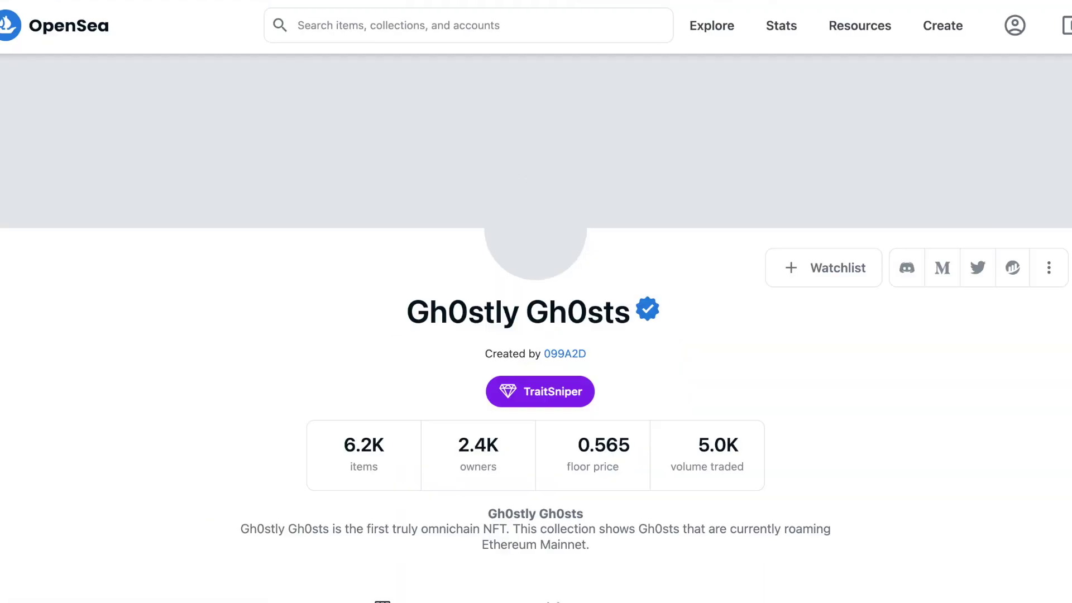
Step: List the Gh0stly Gh0sts Buy Now items at the 0.565 ETH floor price, then scroll back up
{"action": "scroll", "coordinate": [703, 196], "scroll_direction": "down", "scroll_amount": 4}
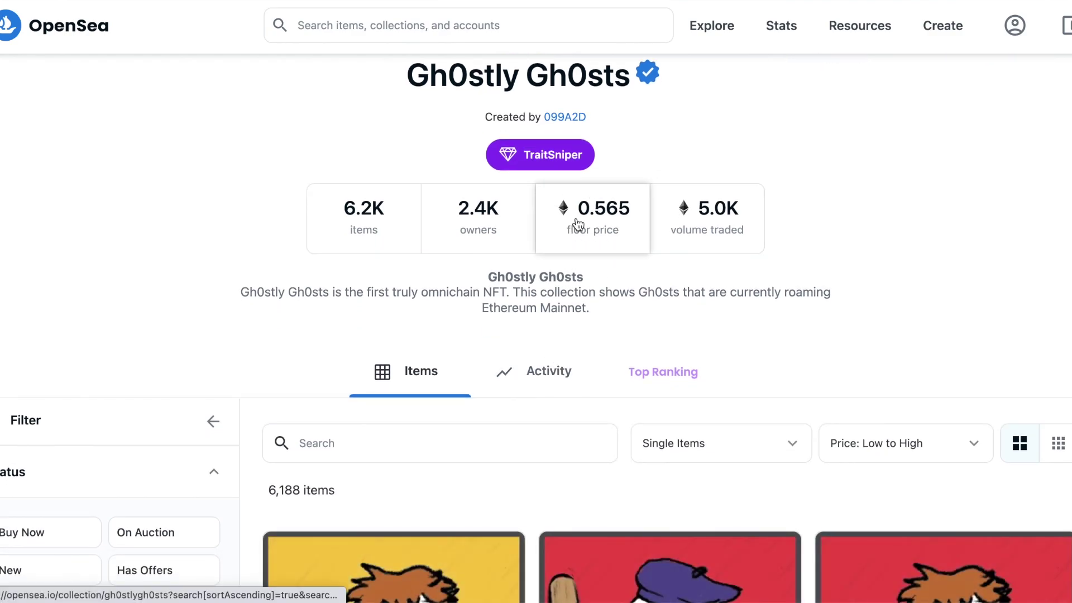
{"action": "left_click", "coordinate": [578, 225]}
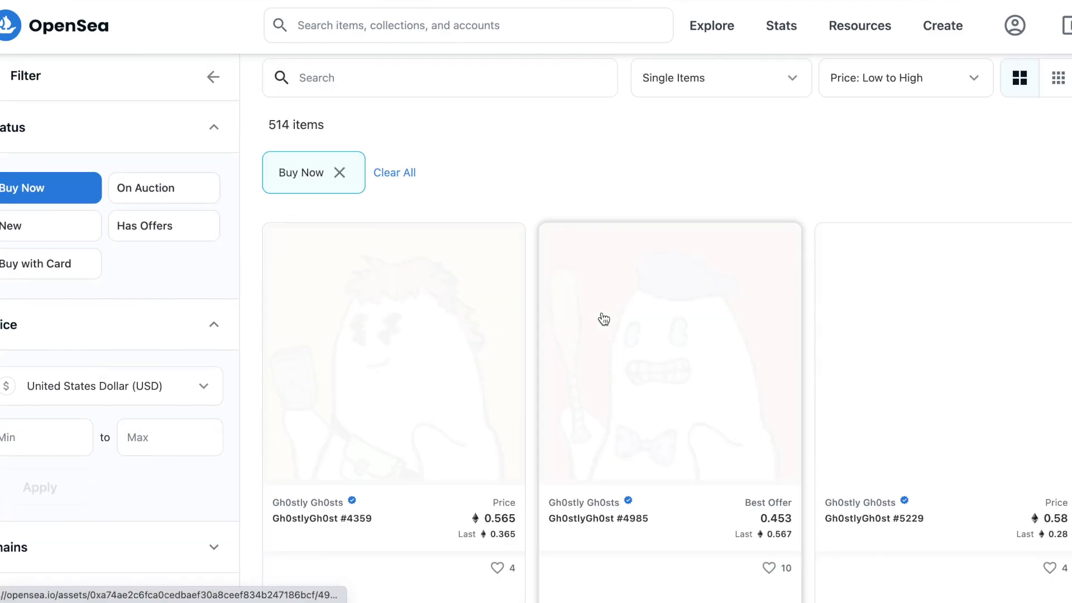
{"action": "scroll", "coordinate": [604, 319], "scroll_direction": "down", "scroll_amount": 1}
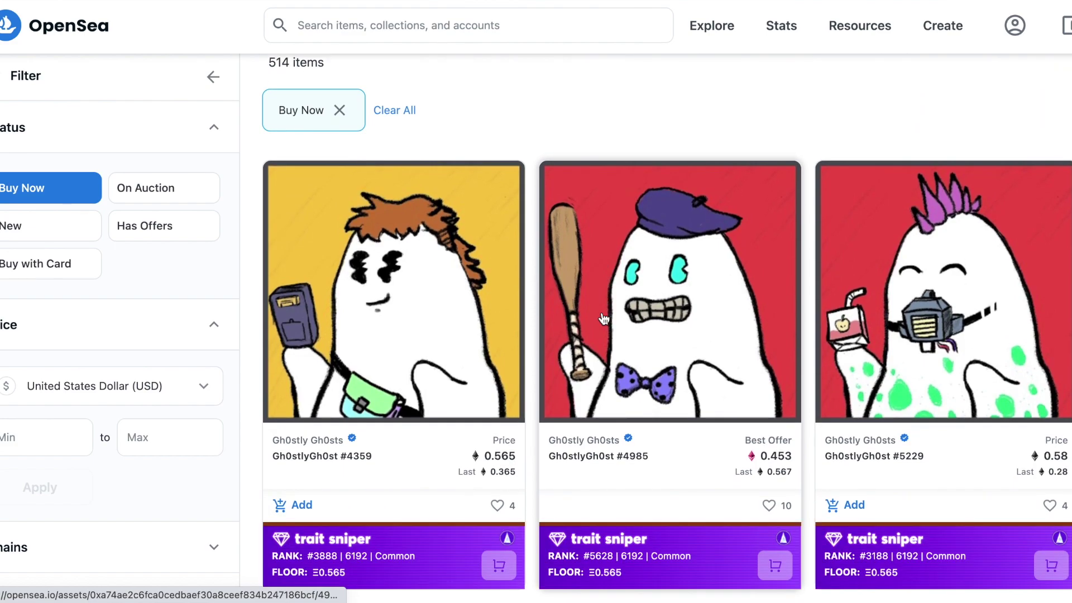
{"action": "scroll", "coordinate": [604, 319], "scroll_direction": "up", "scroll_amount": 10}
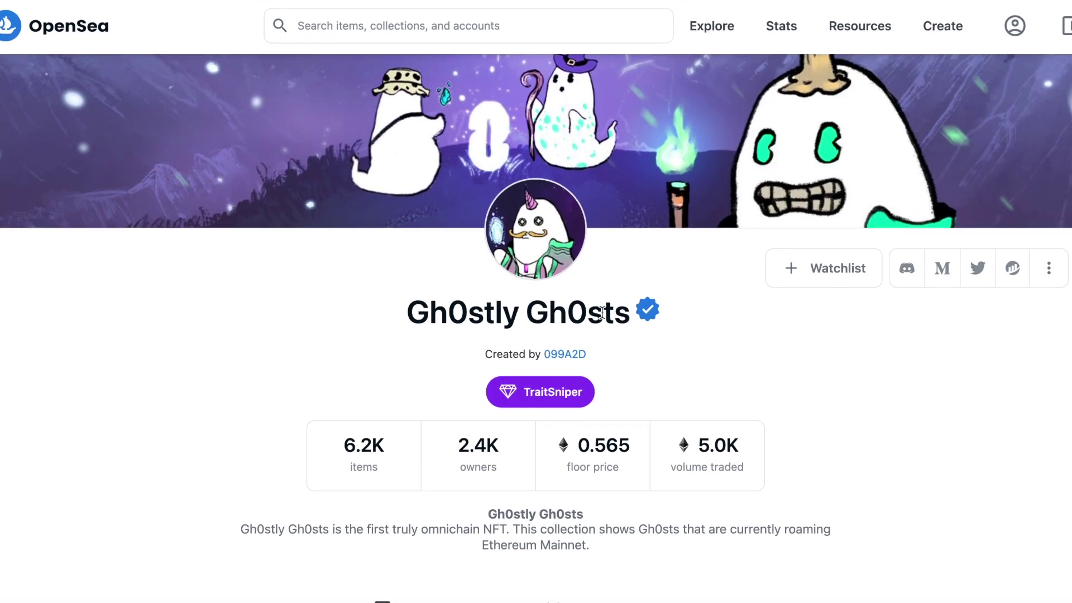